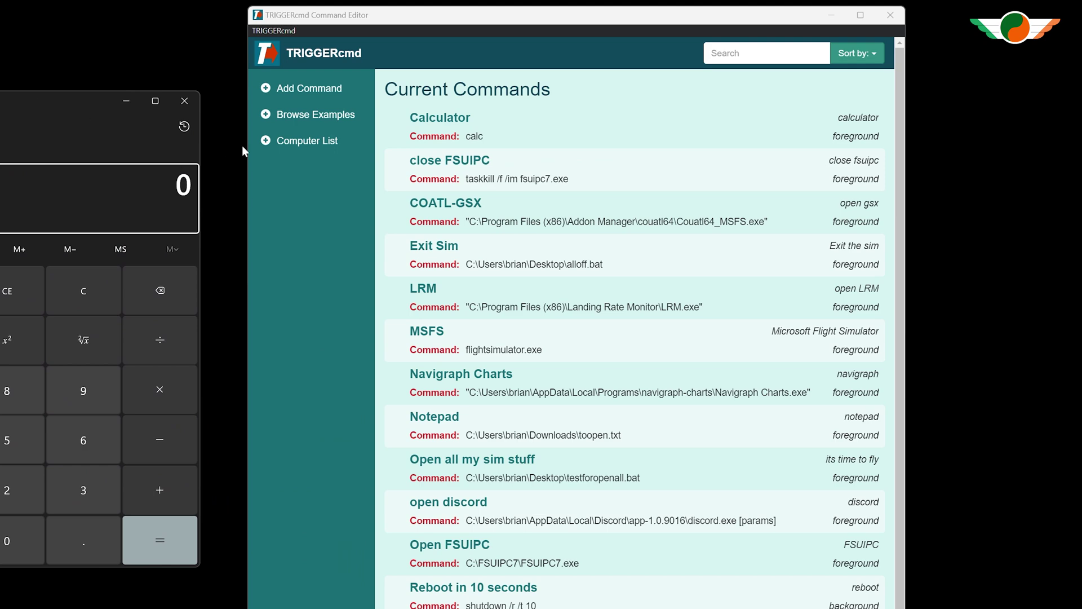
Check the close FSUIPC command's 'taskkill /f /im' syntax, leaving it unchanged
mouse_move(420, 165)
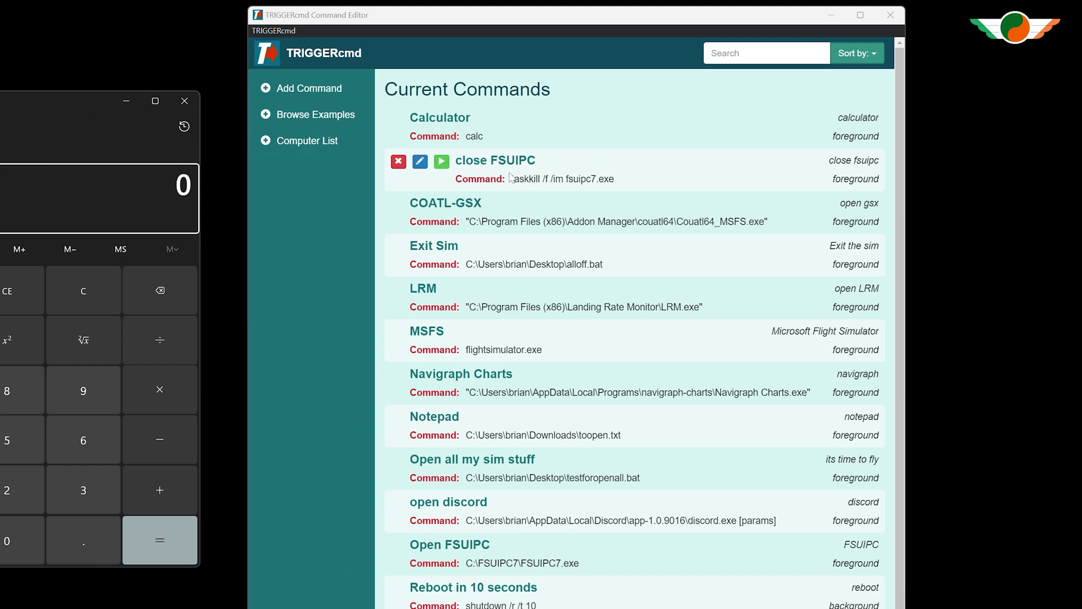
left_click(419, 163)
left_click_drag(494, 143, 543, 143)
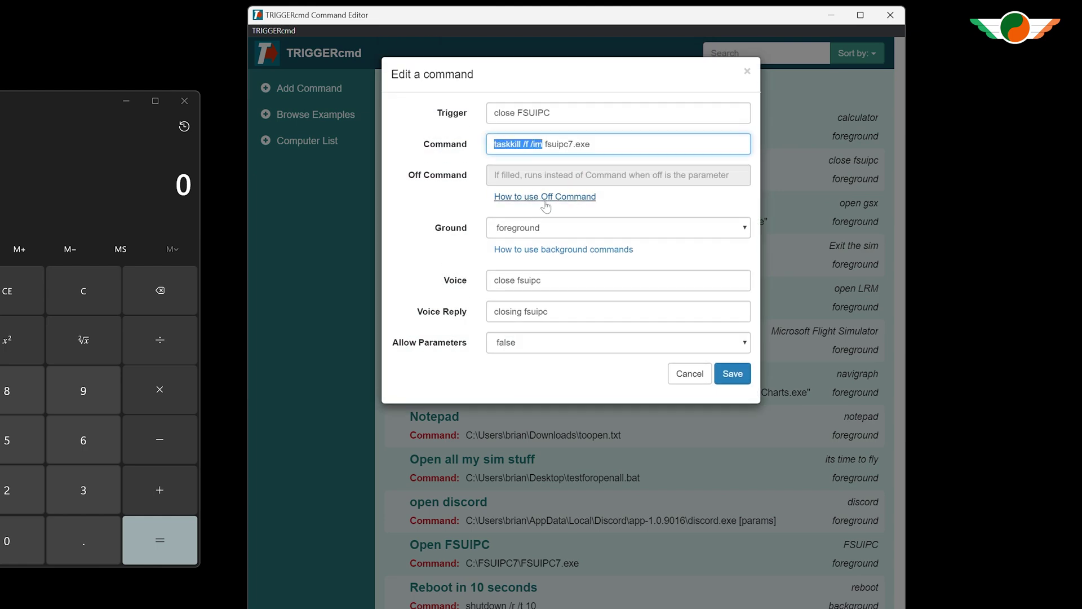
left_click(690, 375)
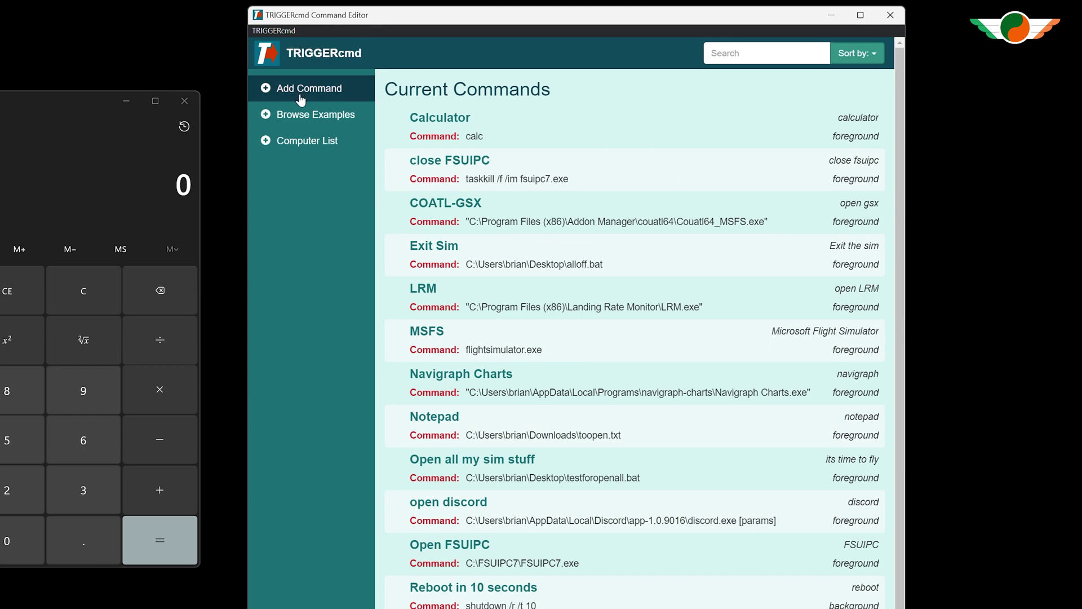
Draft a new command with trigger 'close calculator' and command 'taskkill /f /im calculatorapp.exe'
left_click(301, 100)
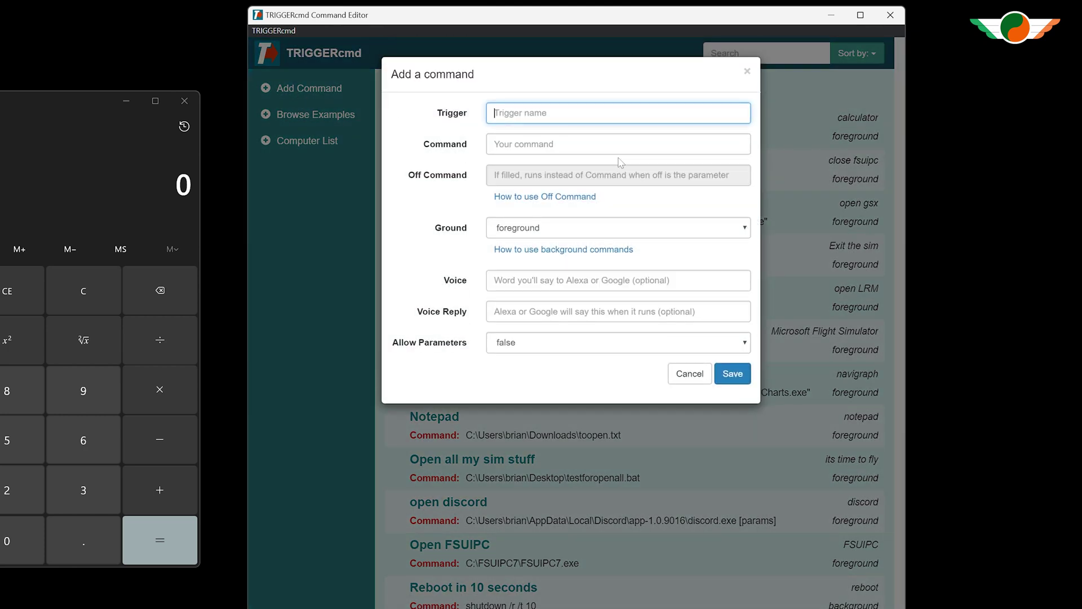
type("close calculator")
key("Tab")
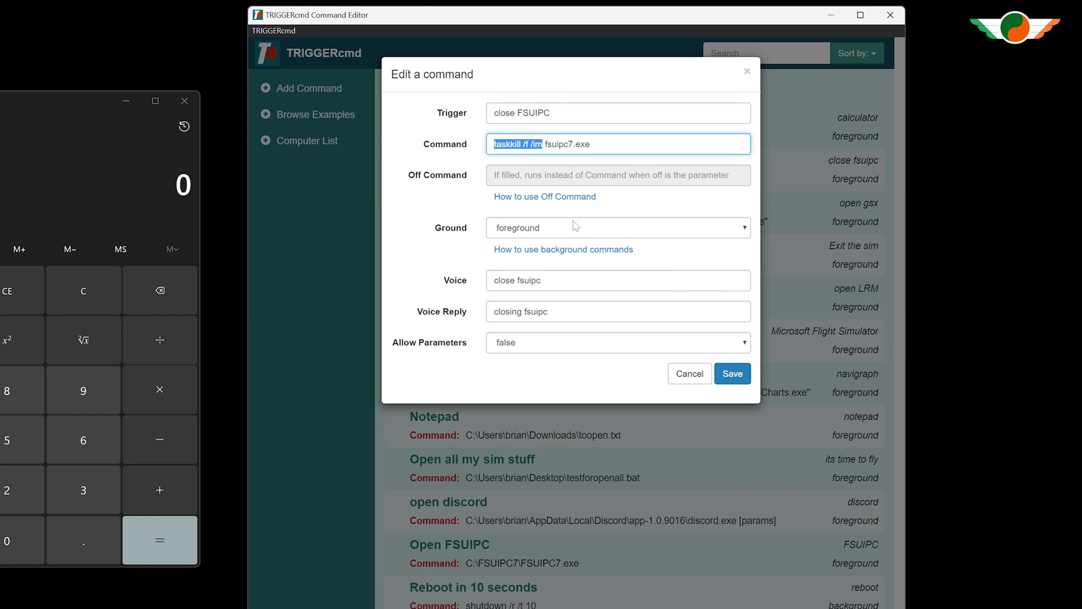
left_click(690, 377)
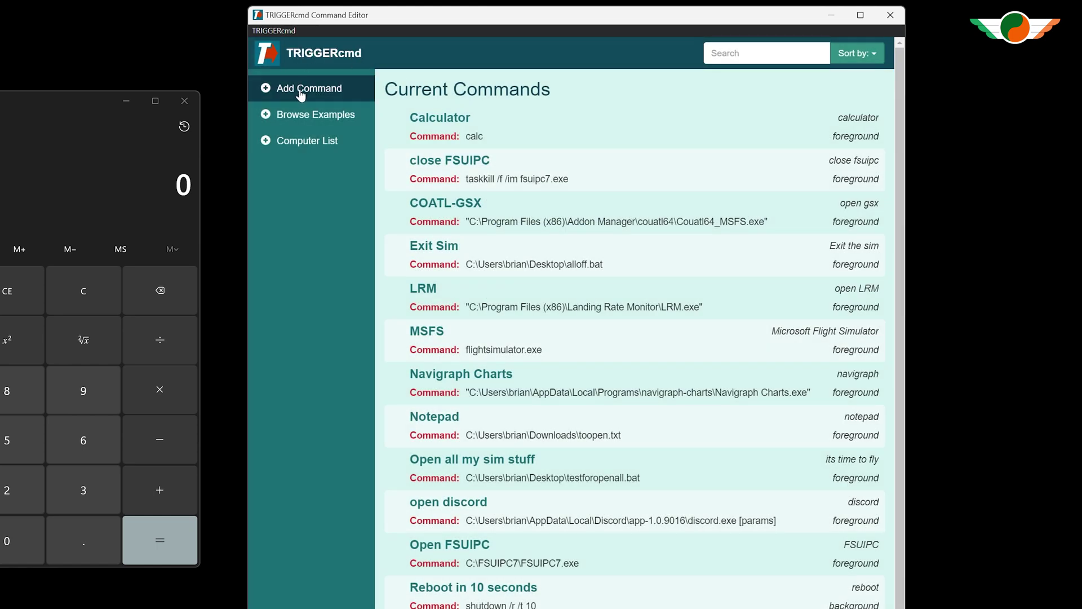
left_click(301, 99)
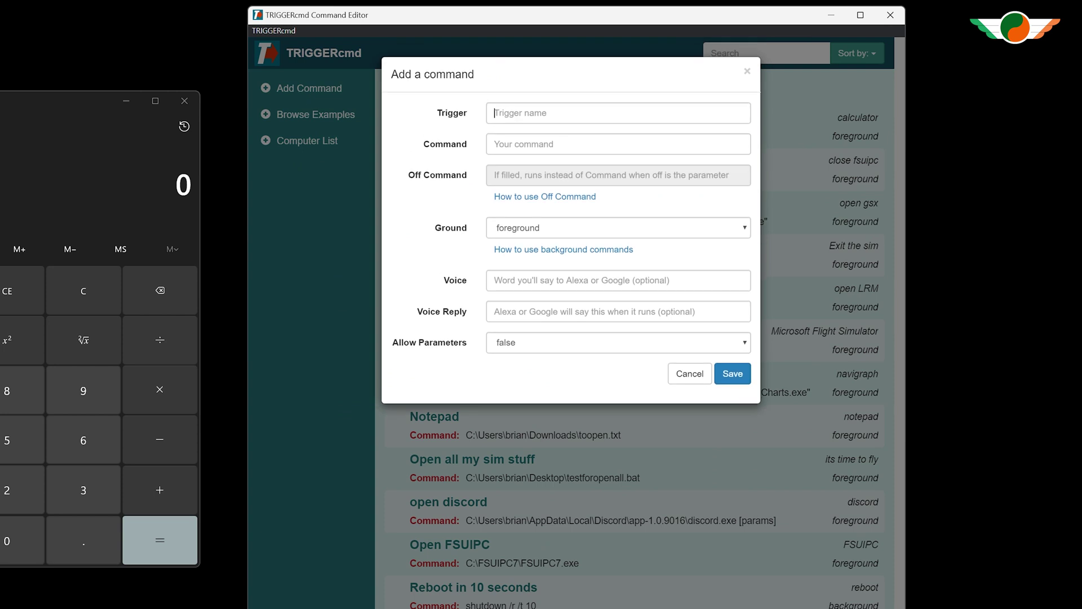
type("close ca")
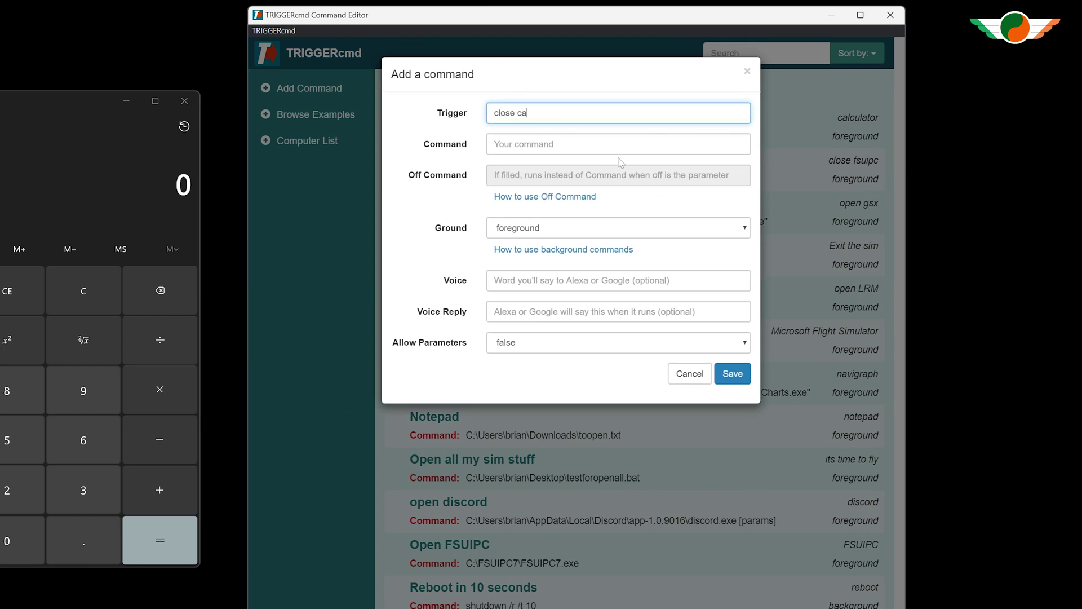
type("lculator")
key("Tab")
type("taskkill /f /im")
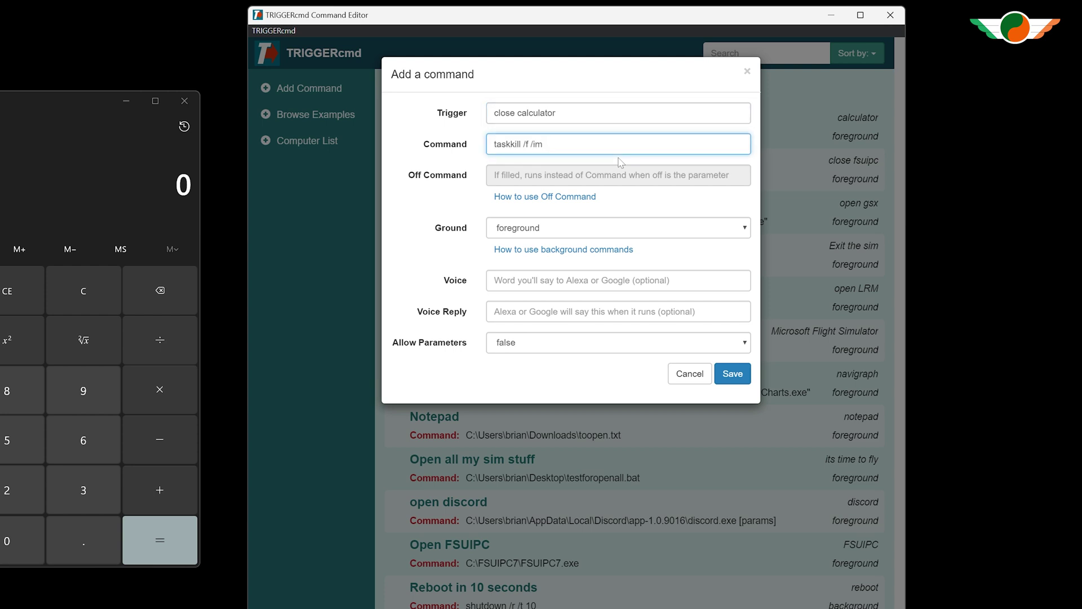
type(" calculatorapp.exe")
Find CalculatorApp.exe in Task Manager's Details list to confirm the process name
key("alt+Tab")
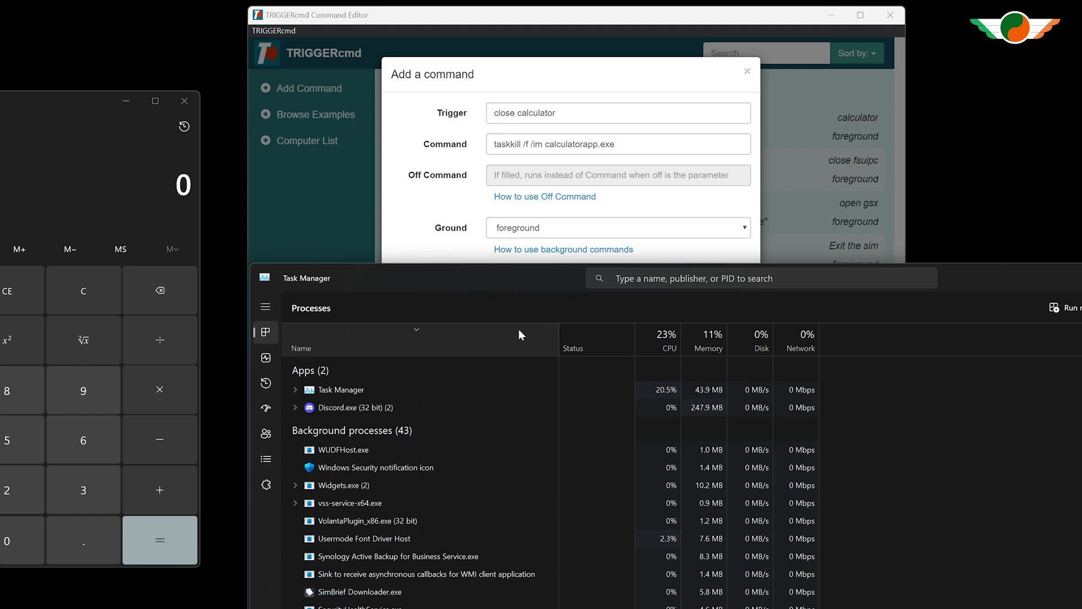
left_click(271, 461)
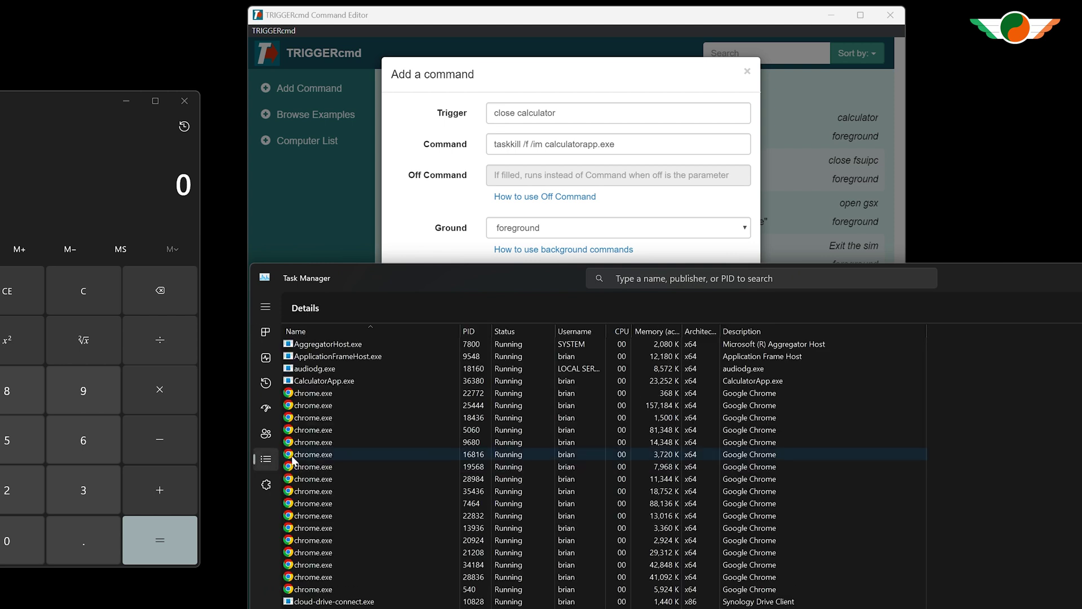
left_click(334, 380)
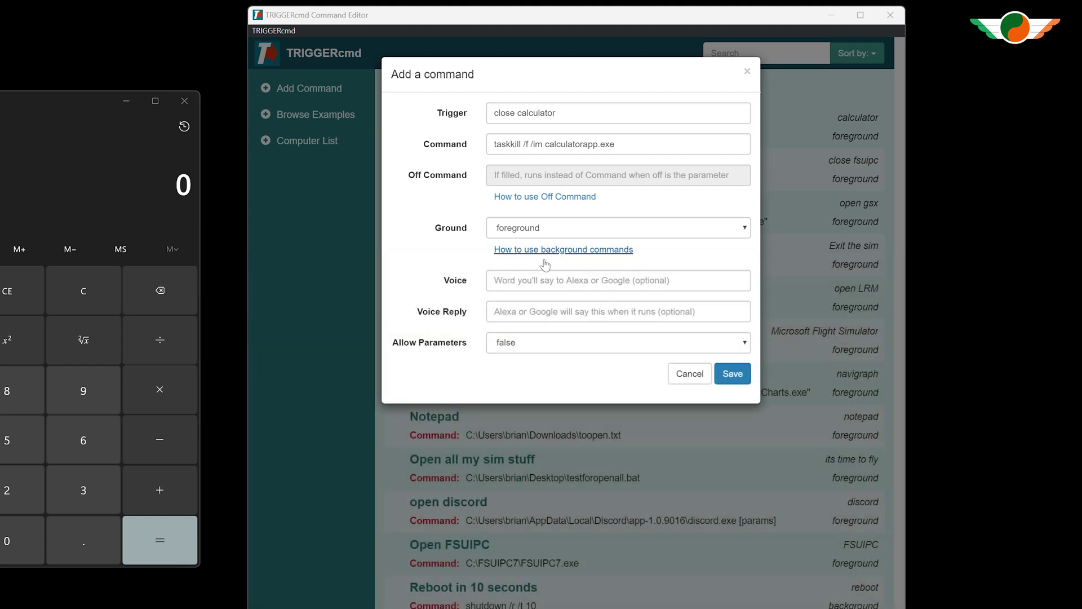
Set the voice phrase to 'close caluulator' and the voice reply to 'closing calculator'
left_click(546, 280)
type("clo")
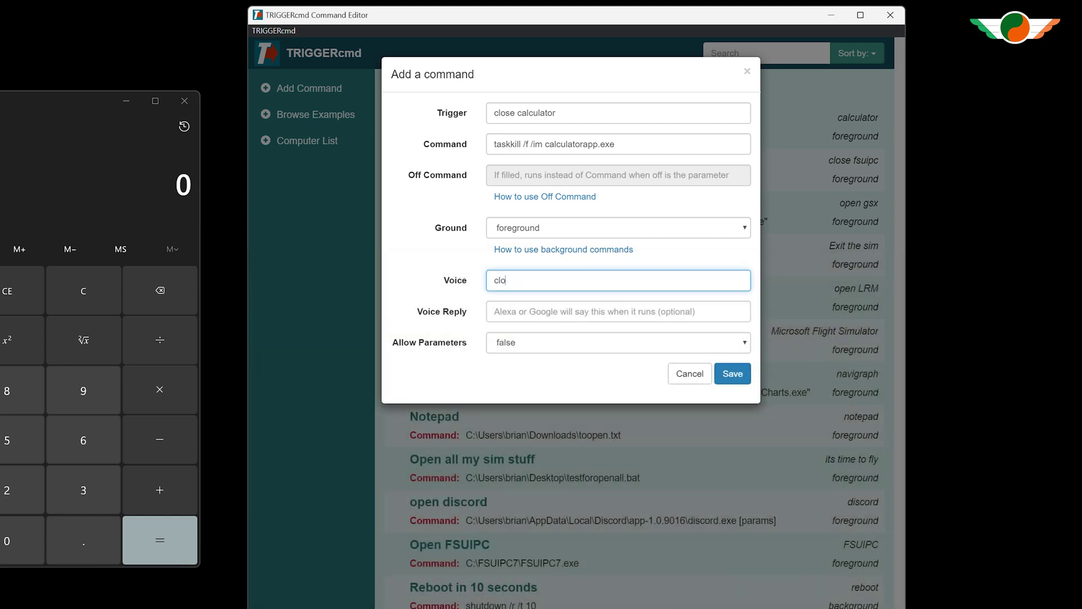
type("se caluulator")
key("Tab")
type("closing calculator")
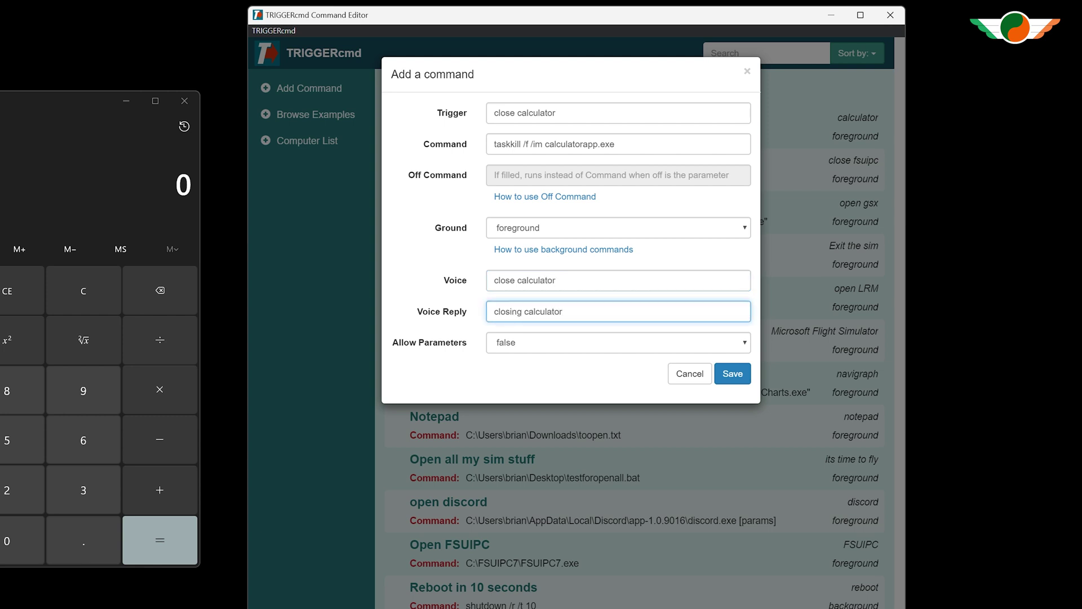
Save the close calculator command and run it to shut Calculator
left_click(731, 373)
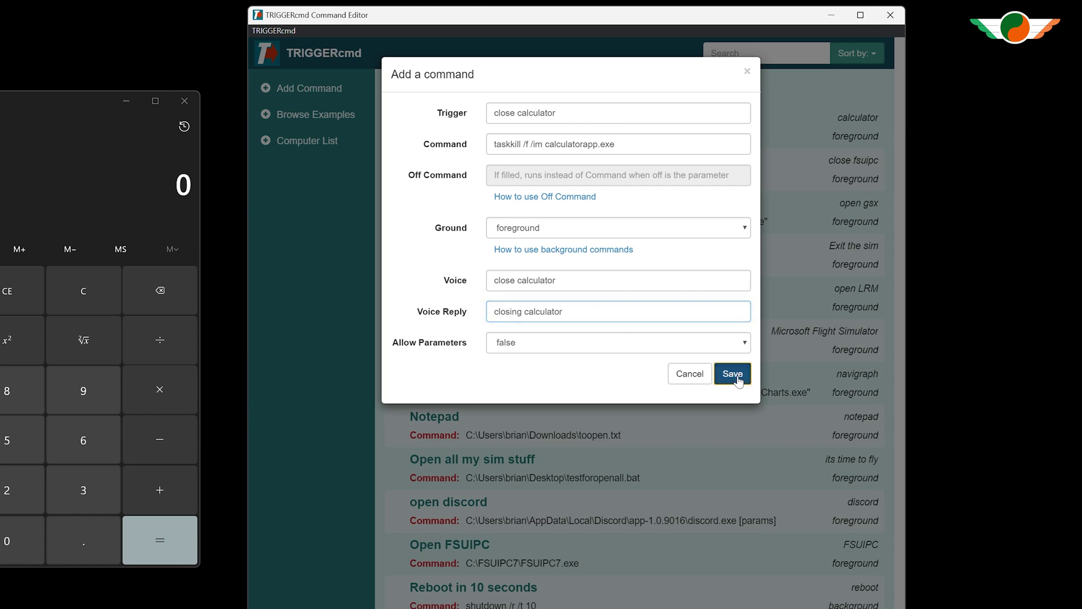
mouse_move(511, 187)
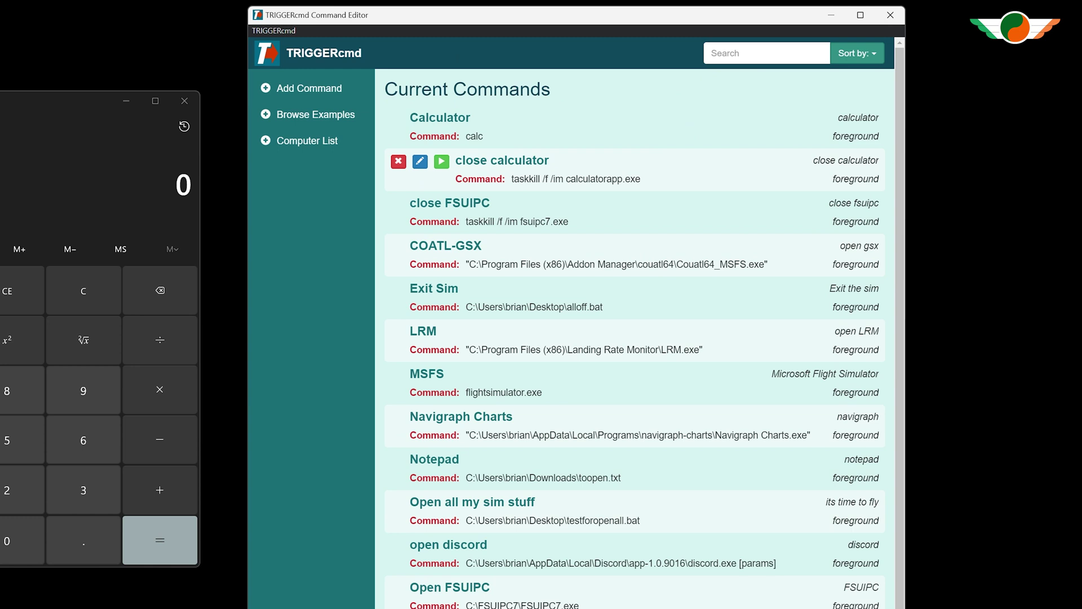
left_click(442, 164)
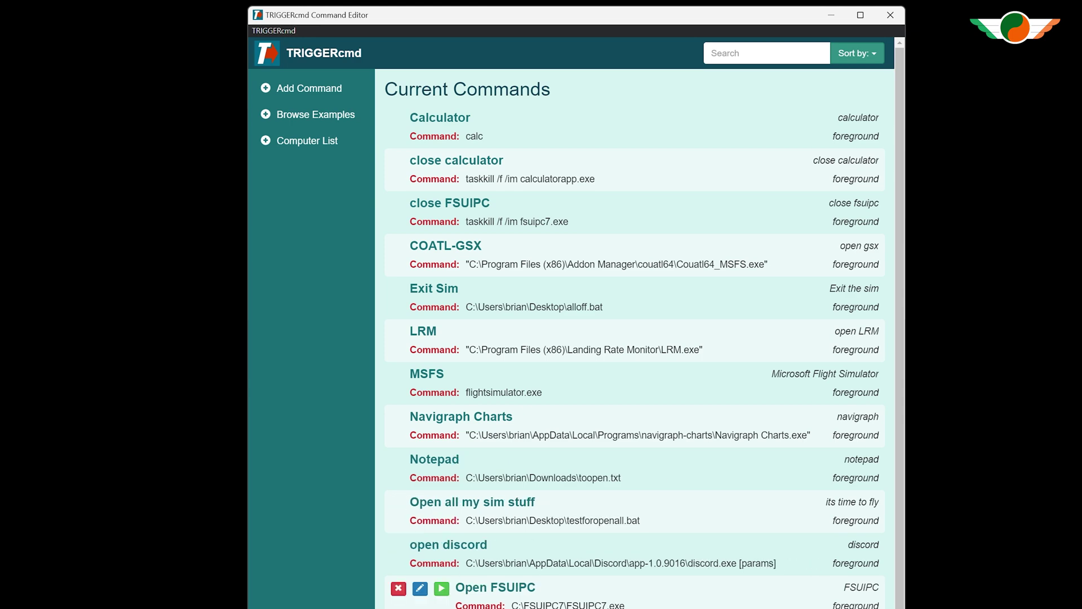
Bring up Task Manager's Details list and place it over TRIGGERcmd's command list
left_click(420, 589)
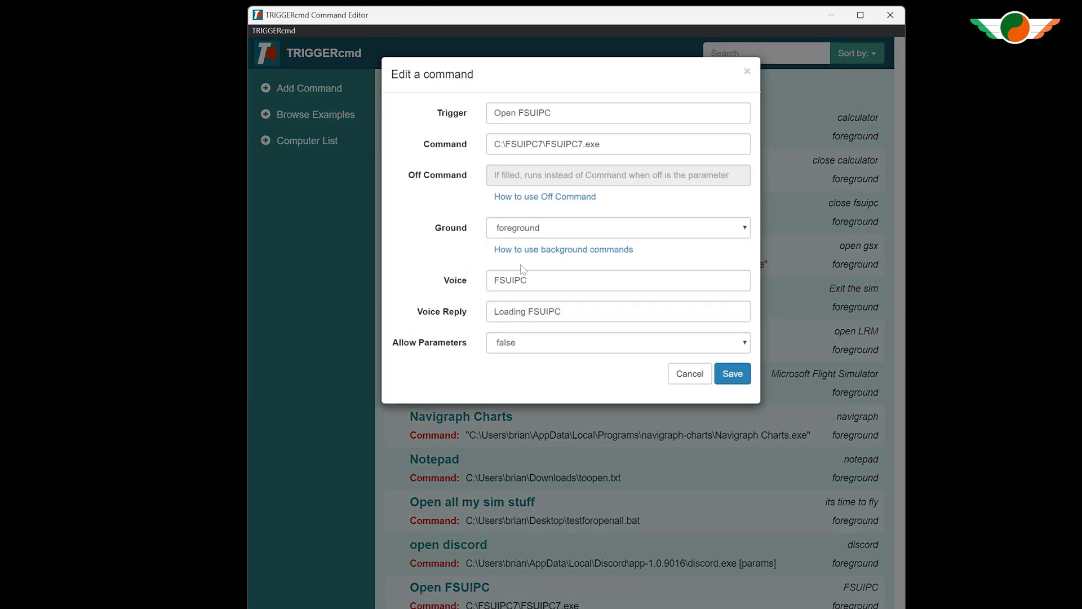
key("Tab")
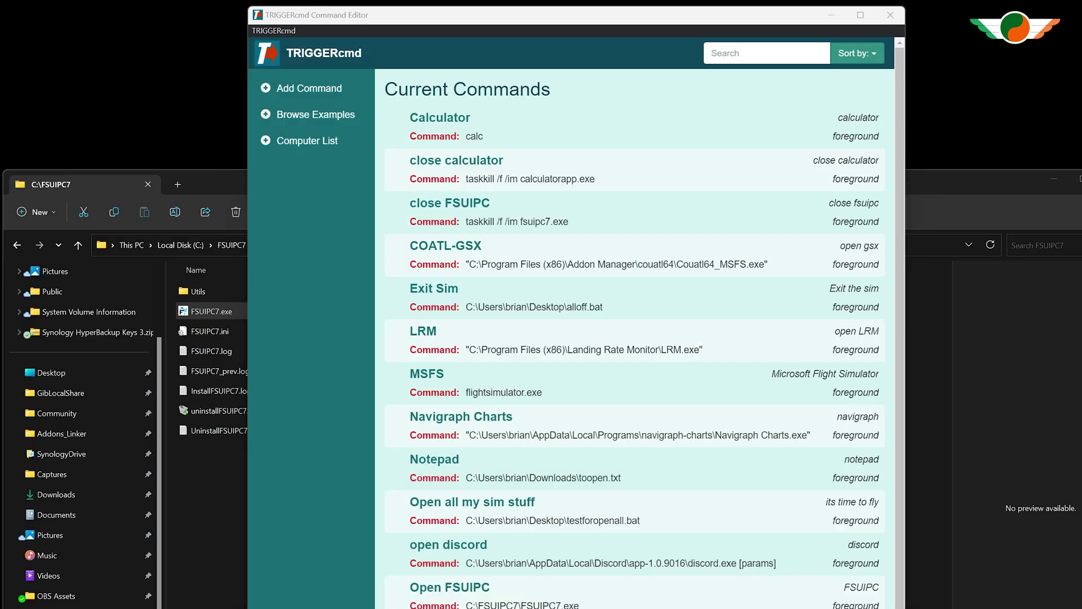
key("ctrl+shift+Escape")
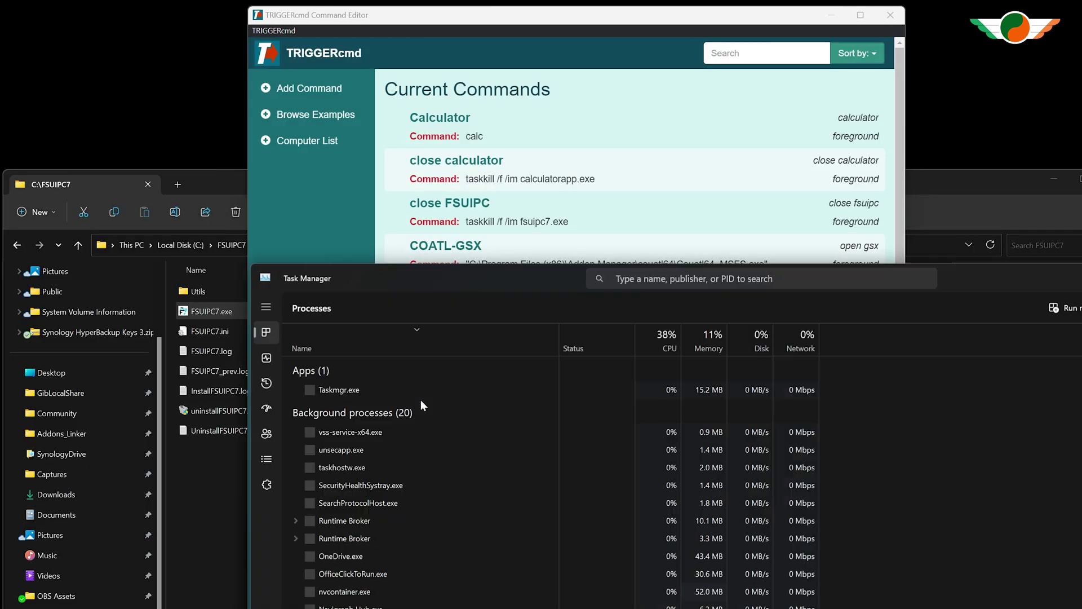
left_click(266, 458)
scroll(361, 475, "down", 20)
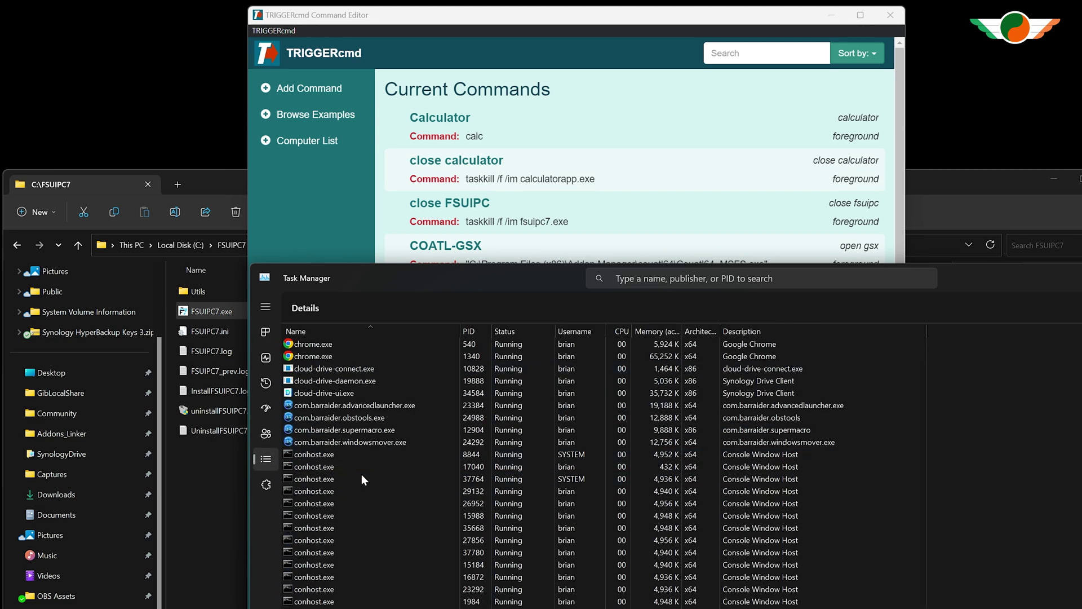
scroll(361, 474, "down", 3)
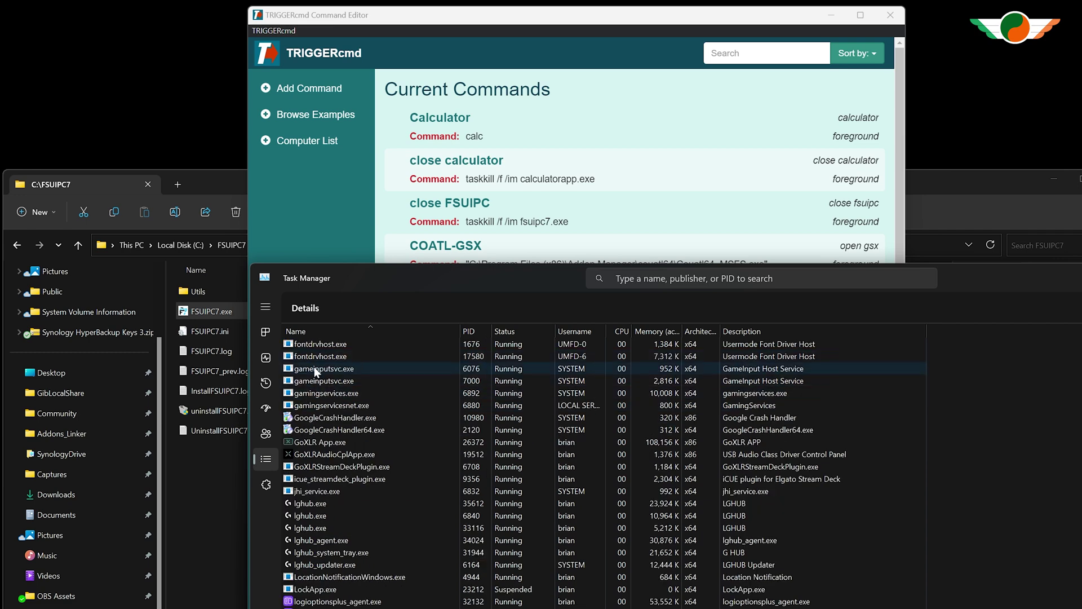
mouse_move(438, 264)
left_click_drag(457, 276, 304, 79)
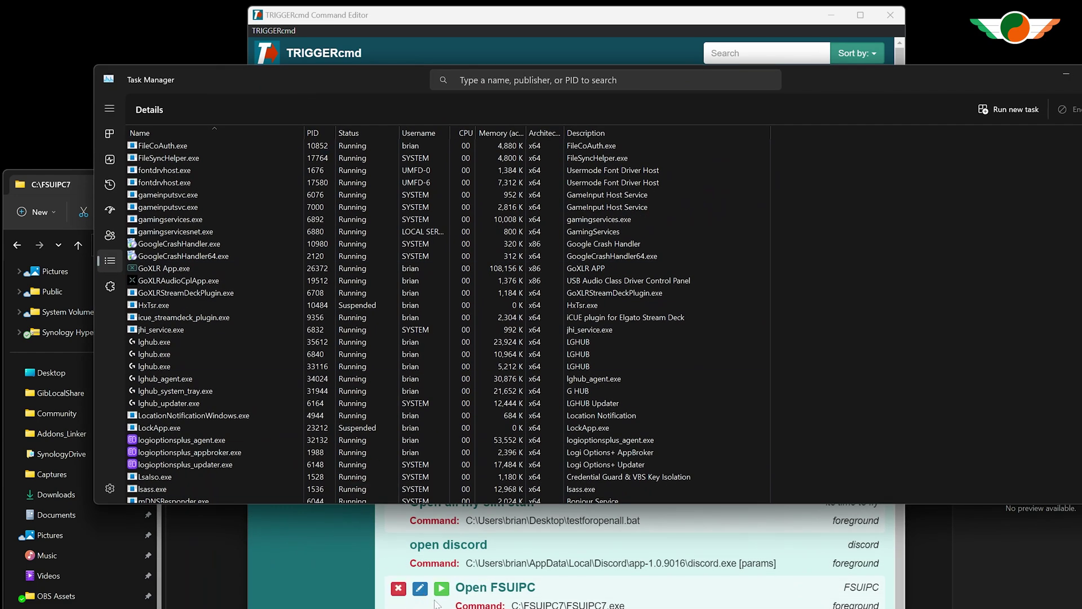
Run Open FSUIPC, then close FSUIPC, confirming FSUIPC7.exe starts and then disappears
left_click(442, 590)
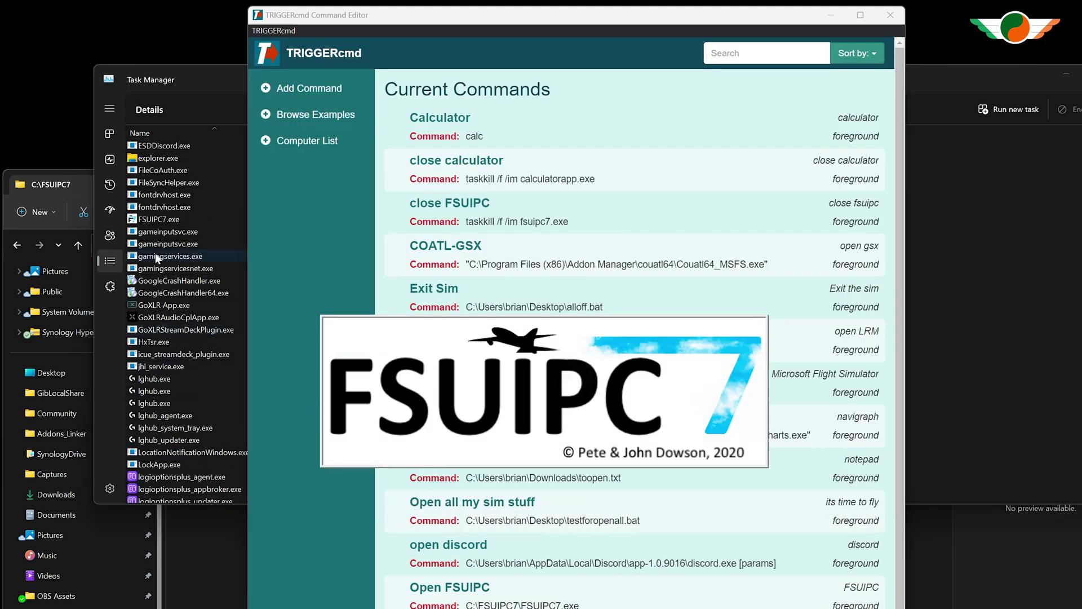
left_click(195, 219)
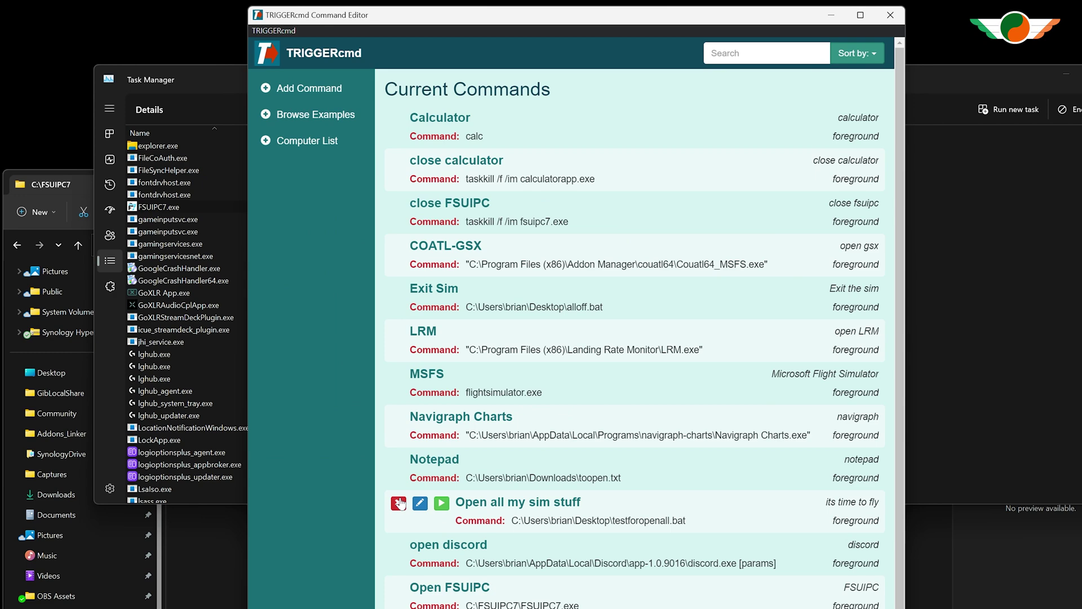
mouse_move(410, 214)
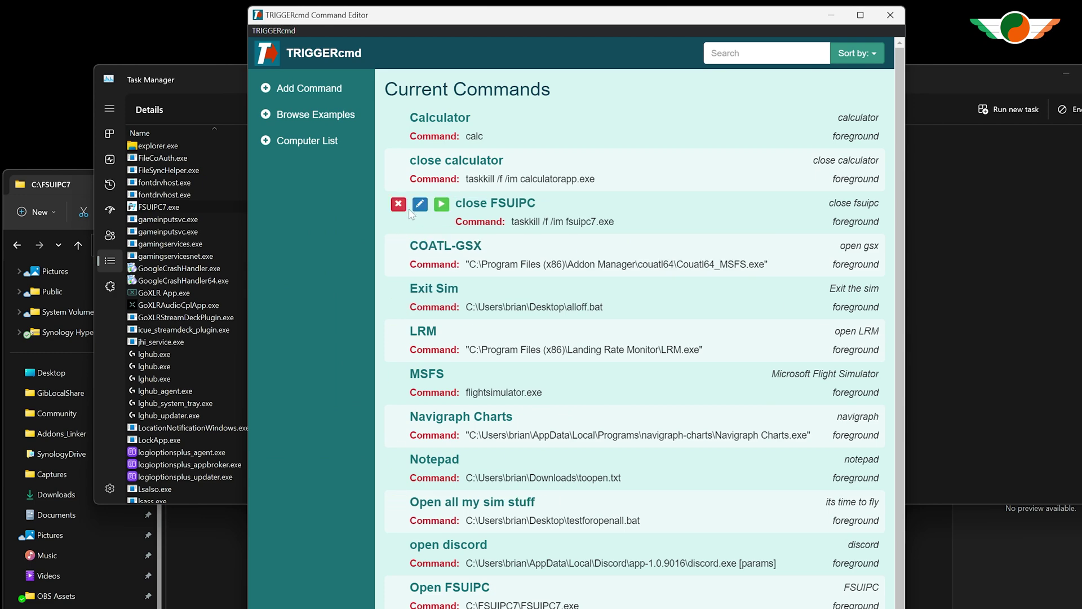
left_click(440, 204)
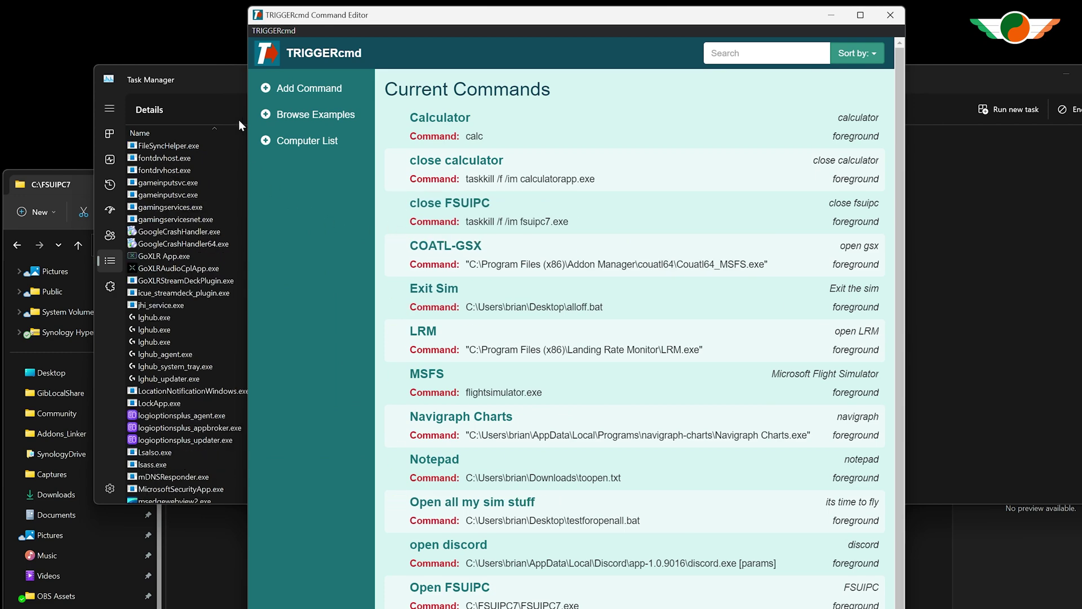
left_click(206, 77)
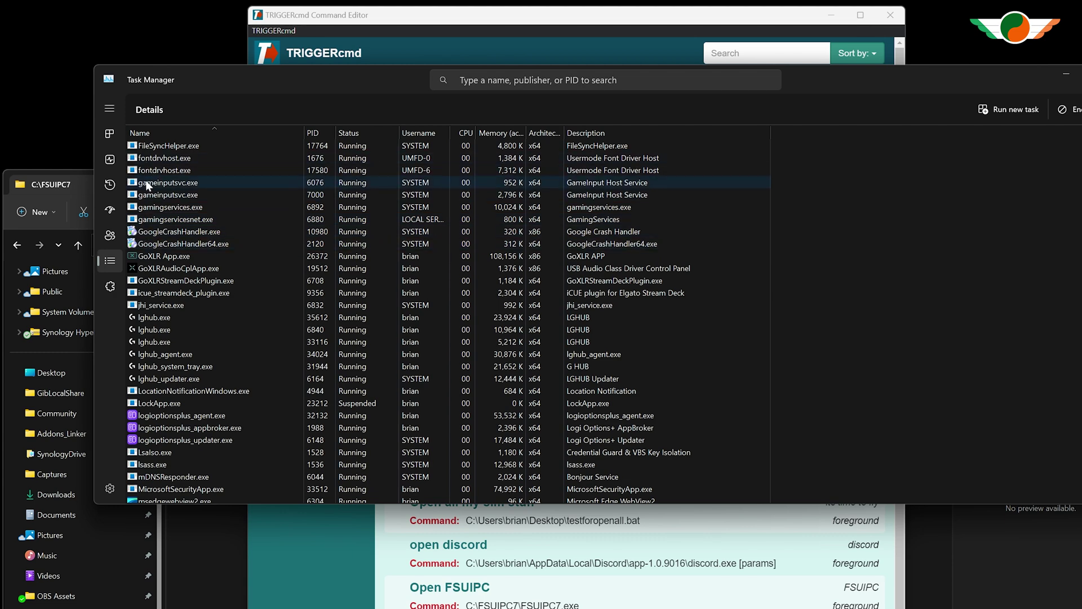
Return to the command editor's Current Commands list
left_click(313, 540)
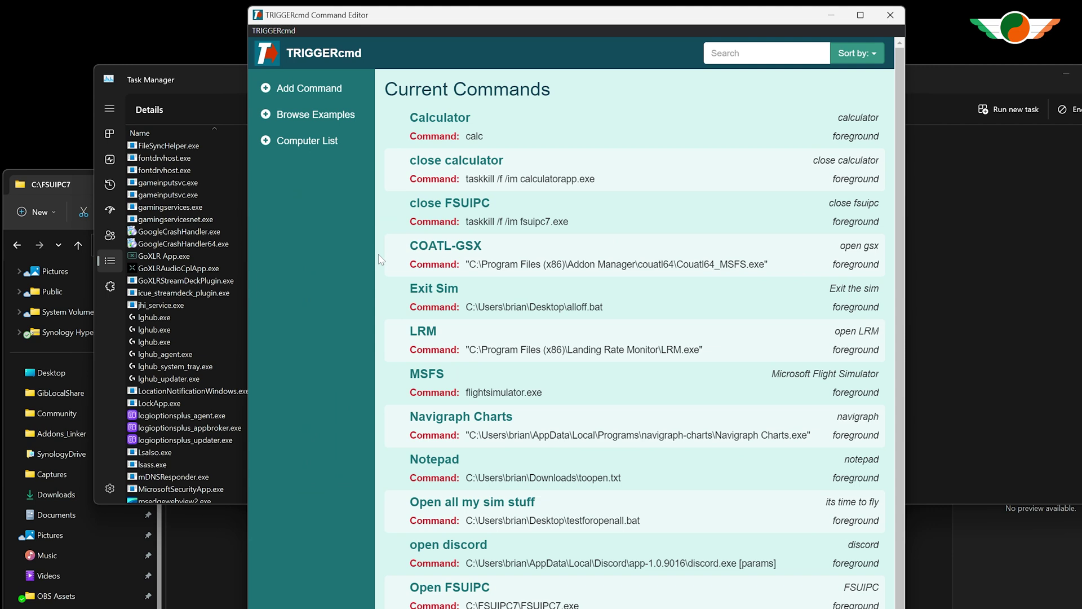
mouse_move(454, 172)
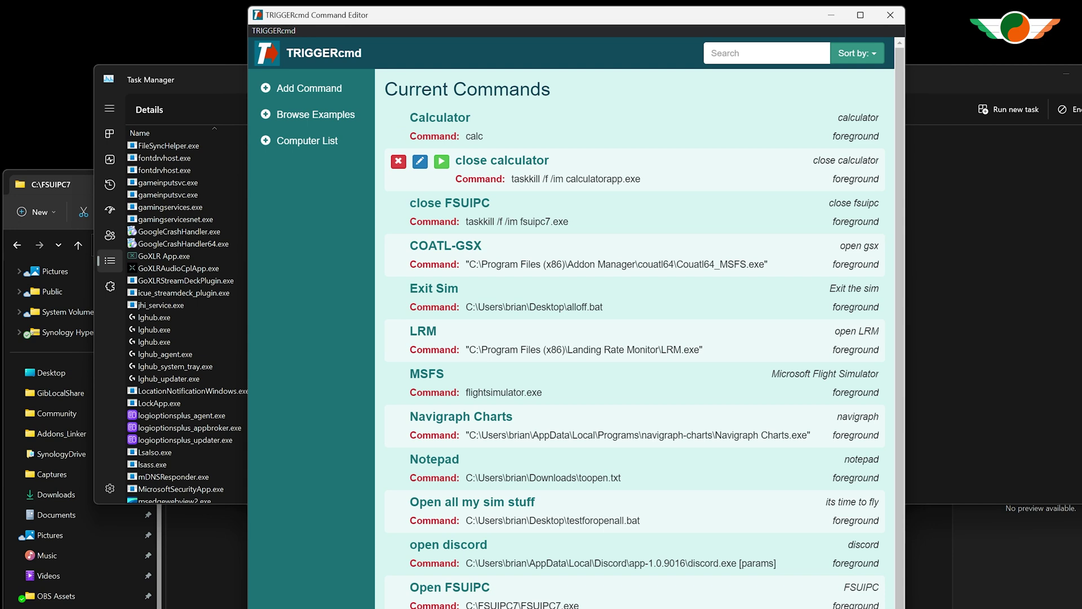
mouse_move(433, 256)
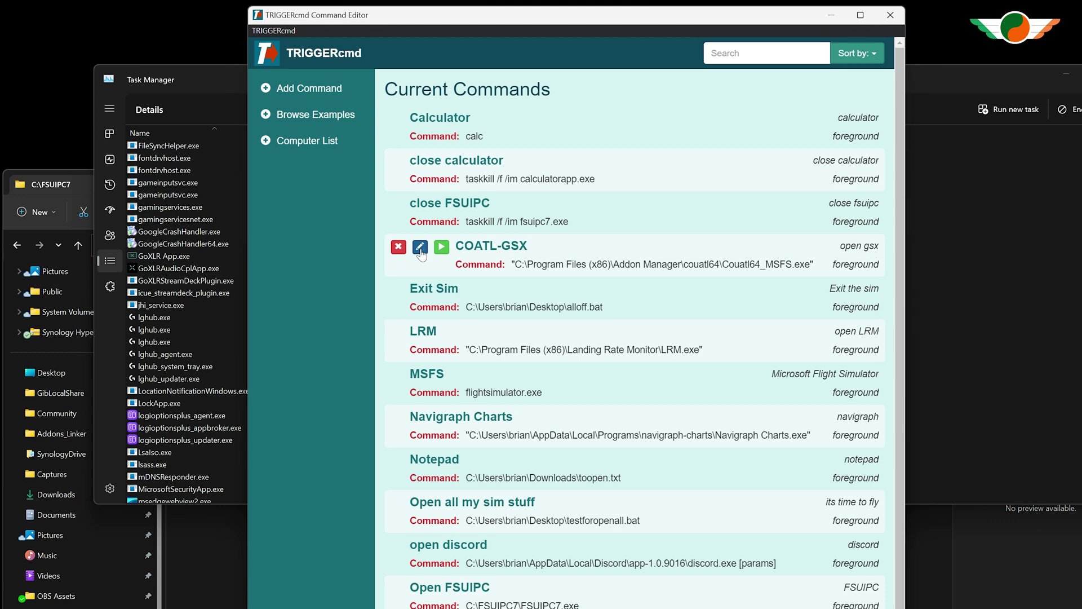
left_click(420, 248)
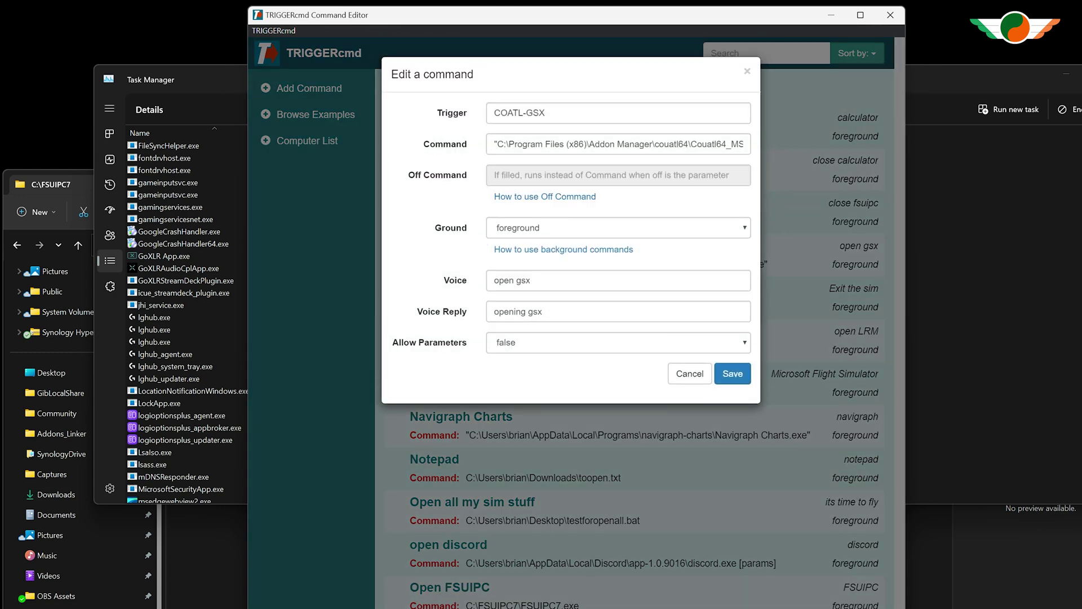
left_click_drag(498, 144, 786, 154)
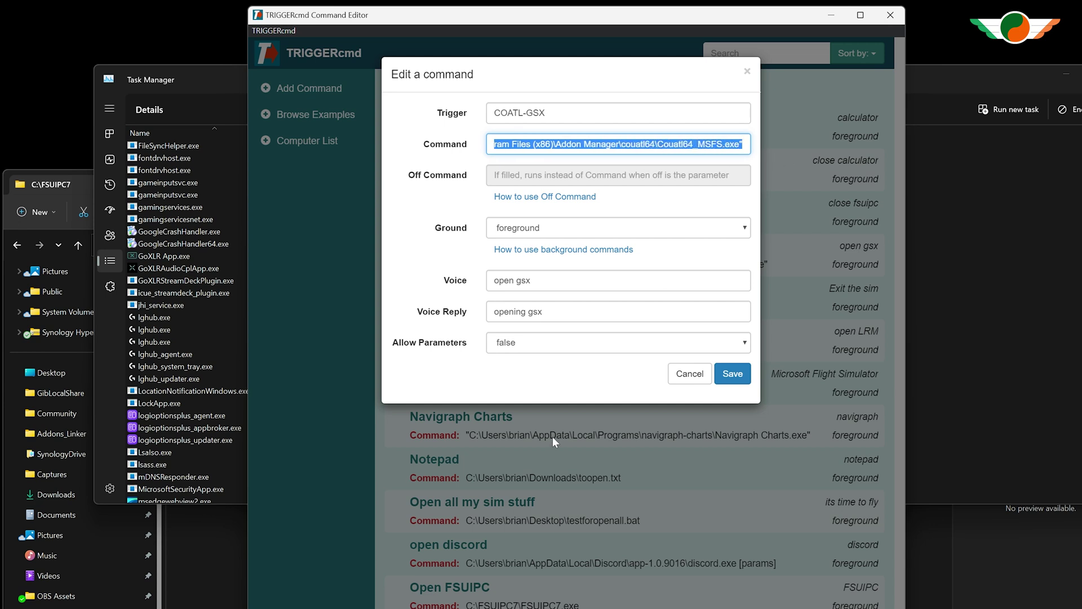
key("super")
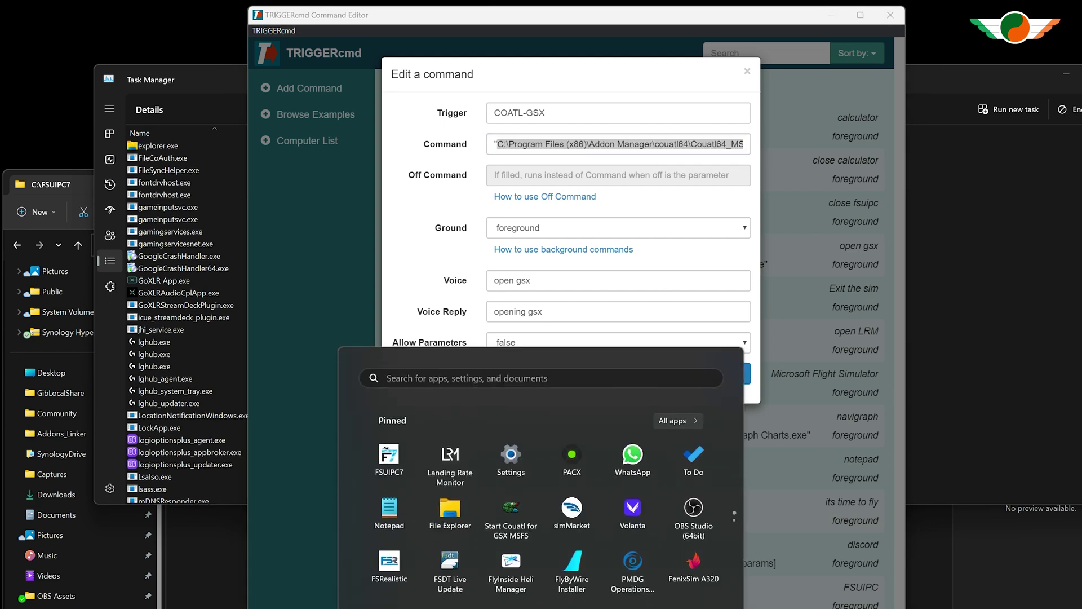
right_click(512, 518)
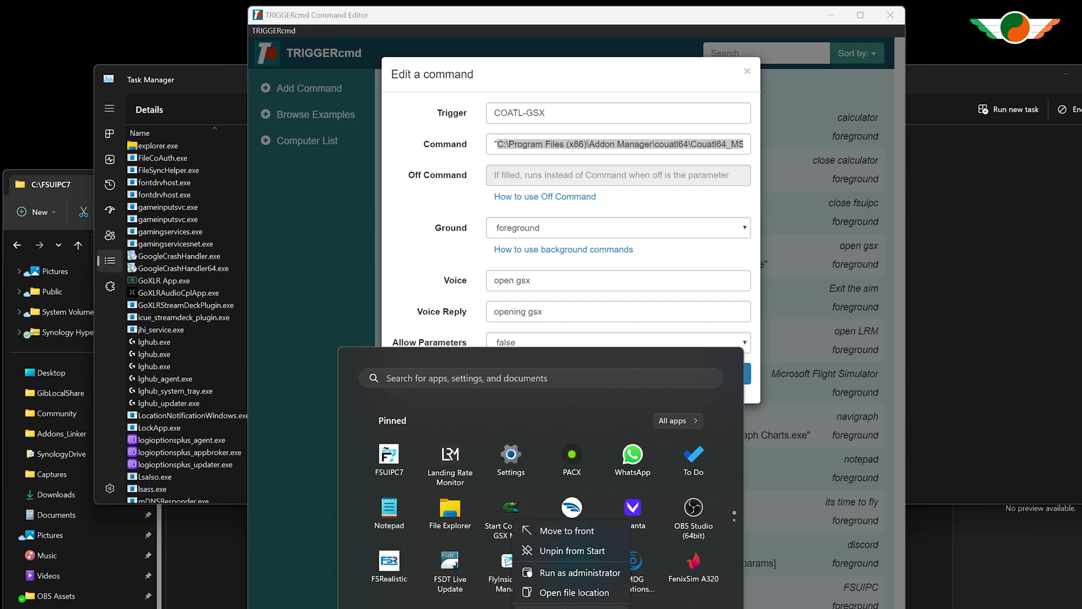
left_click(562, 592)
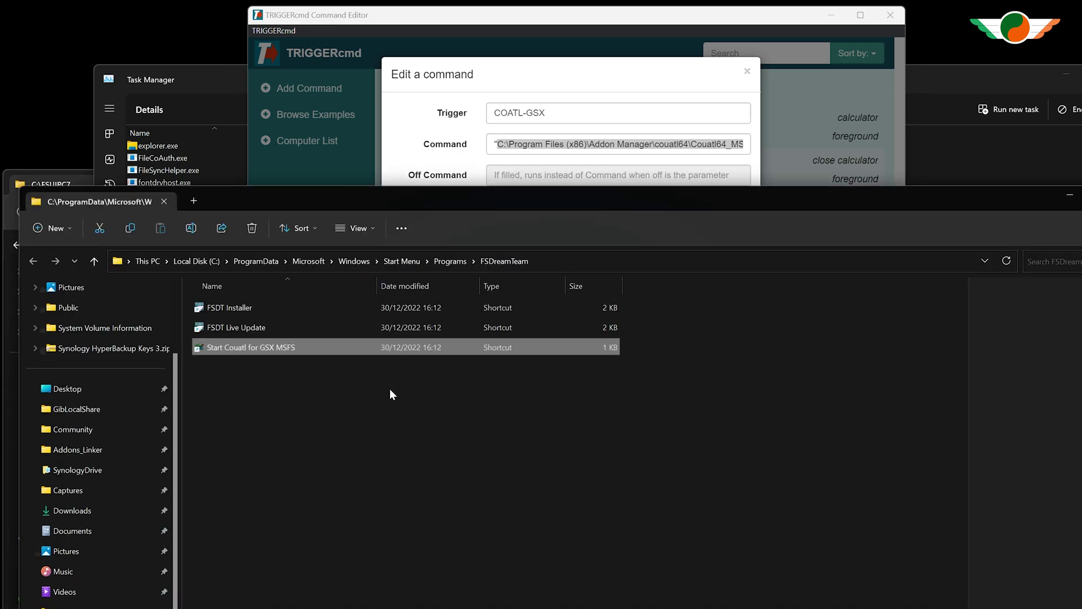
right_click(248, 348)
left_click(293, 607)
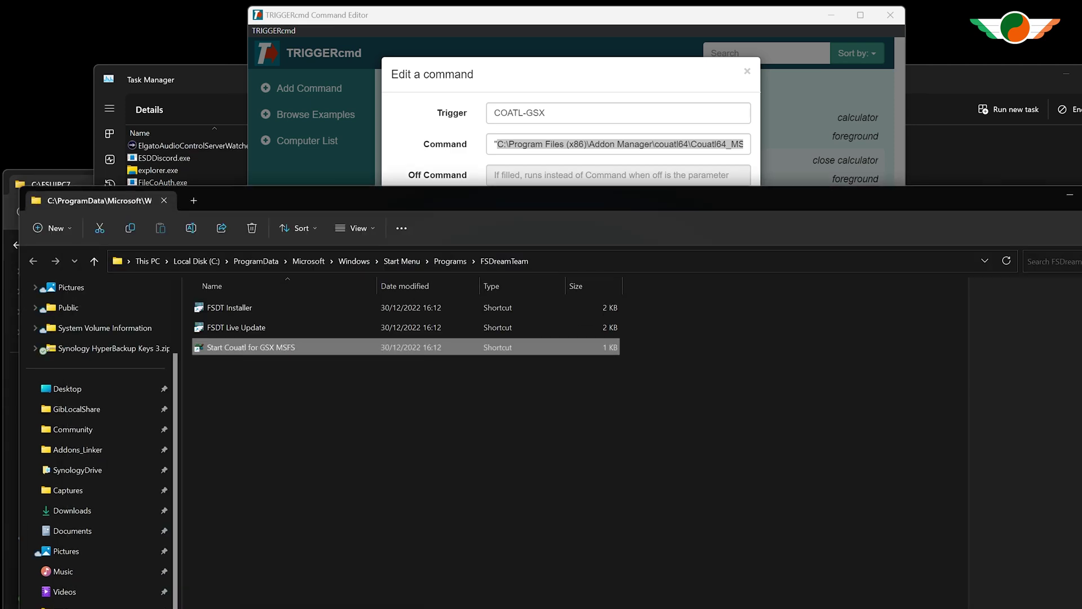
left_click(369, 473)
left_click_drag(326, 473, 463, 473)
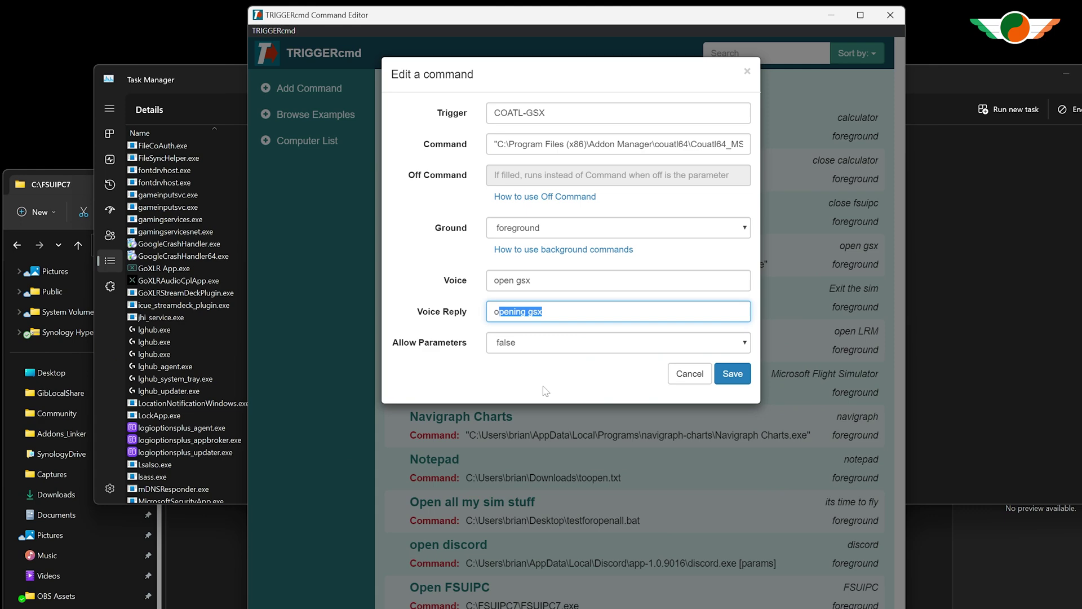
left_click(689, 373)
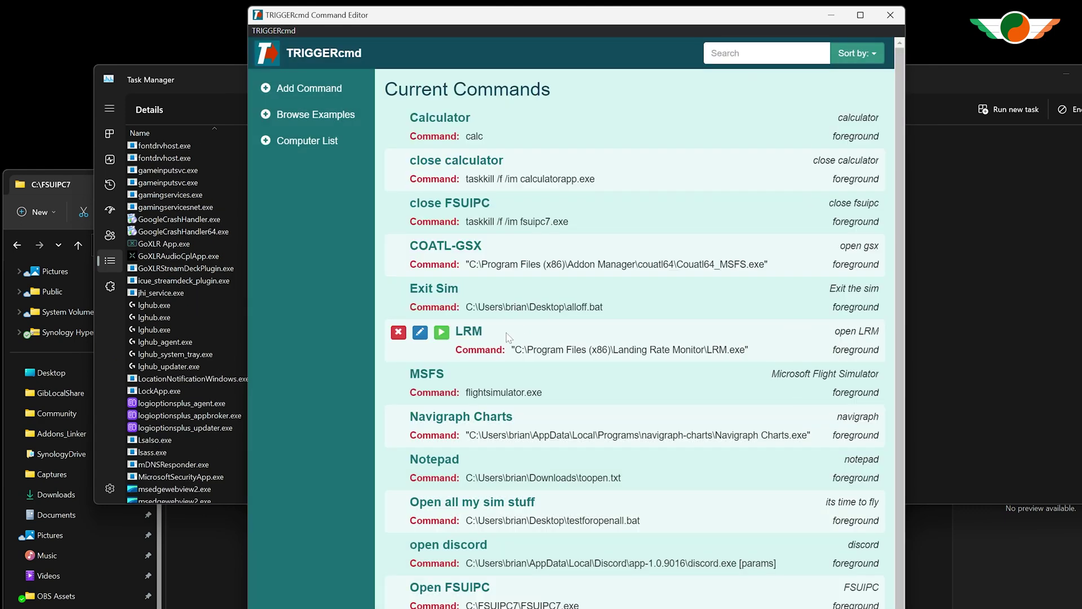
mouse_move(419, 378)
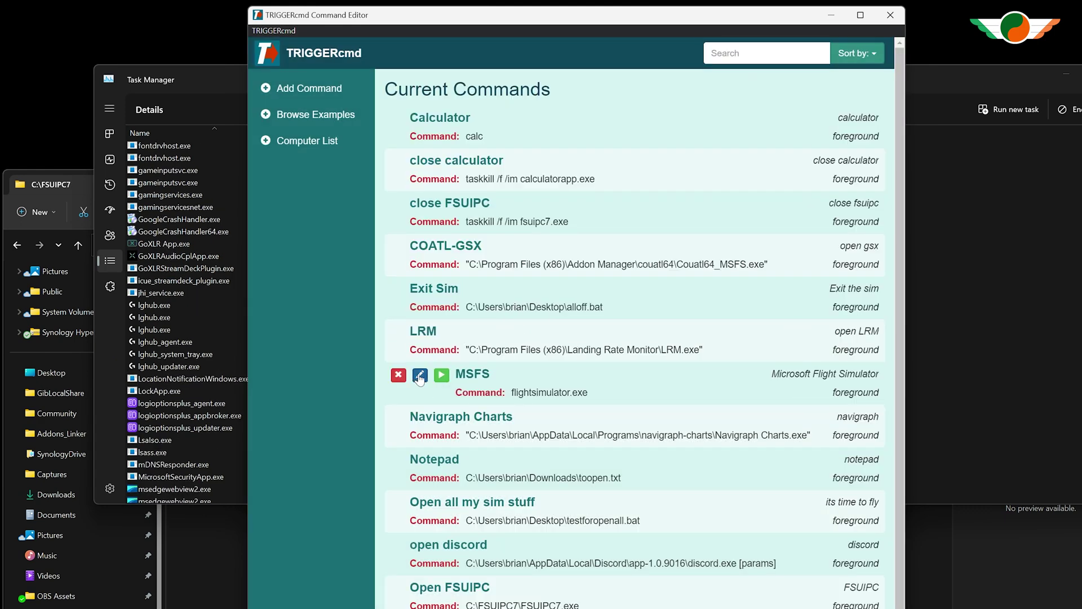
left_click(419, 376)
left_click_drag(494, 144, 566, 144)
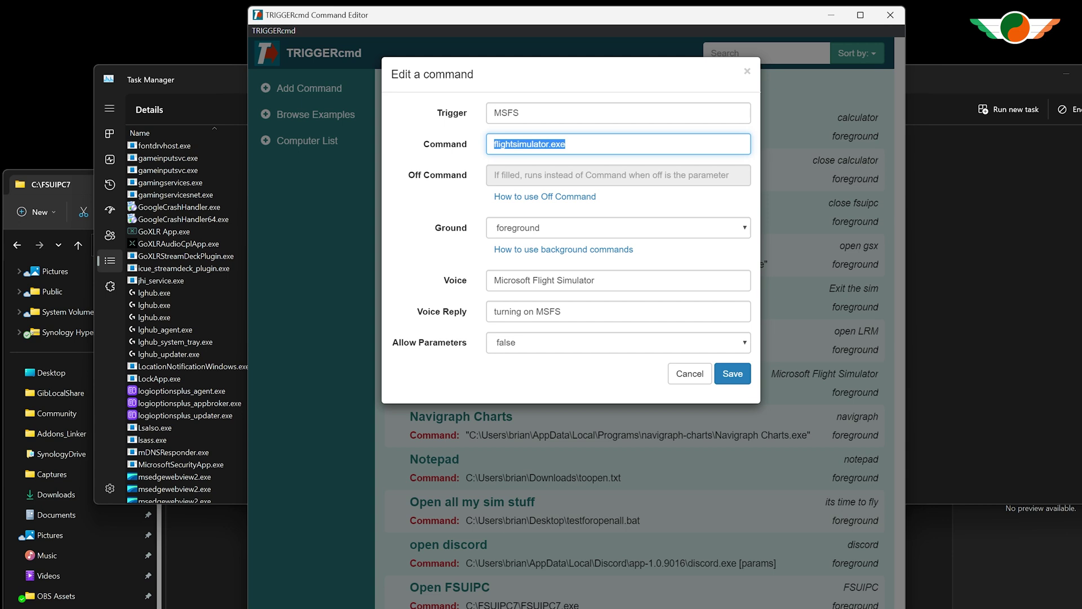
left_click_drag(494, 280, 596, 280)
left_click_drag(492, 311, 562, 311)
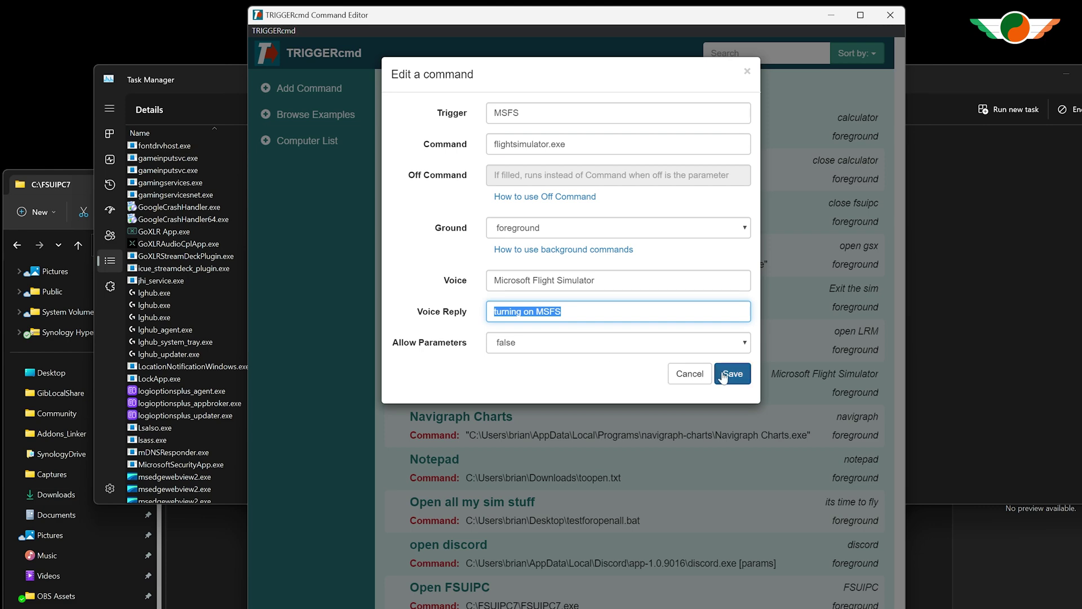
left_click(723, 375)
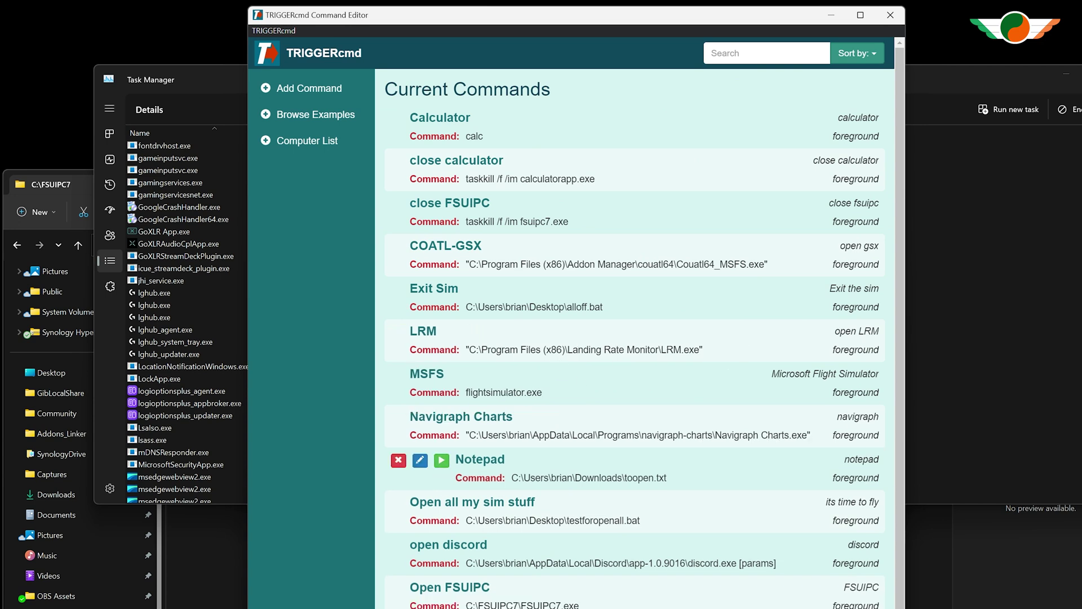
Run the Notepad command to open toopen.txt, enlarge its text, and move it left of the editor
left_click(443, 461)
key("ctrl+a")
key("ctrl+plus")
key("ctrl+plus")
key("ctrl+plus")
key("ctrl+plus")
key("ctrl+plus")
key("ctrl+plus")
key("ctrl+plus")
key("ctrl+plus")
key("ctrl+plus")
key("ctrl+plus")
key("ctrl+plus")
key("ctrl+plus")
key("ctrl+plus")
key("ctrl+plus")
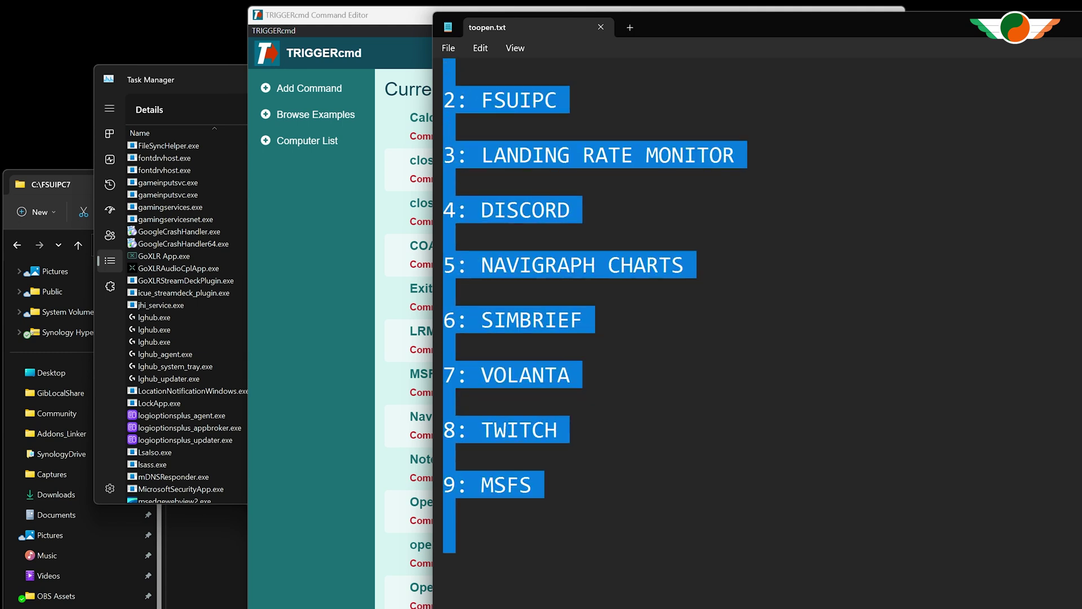
left_click(446, 402)
scroll(564, 281, "up", 1)
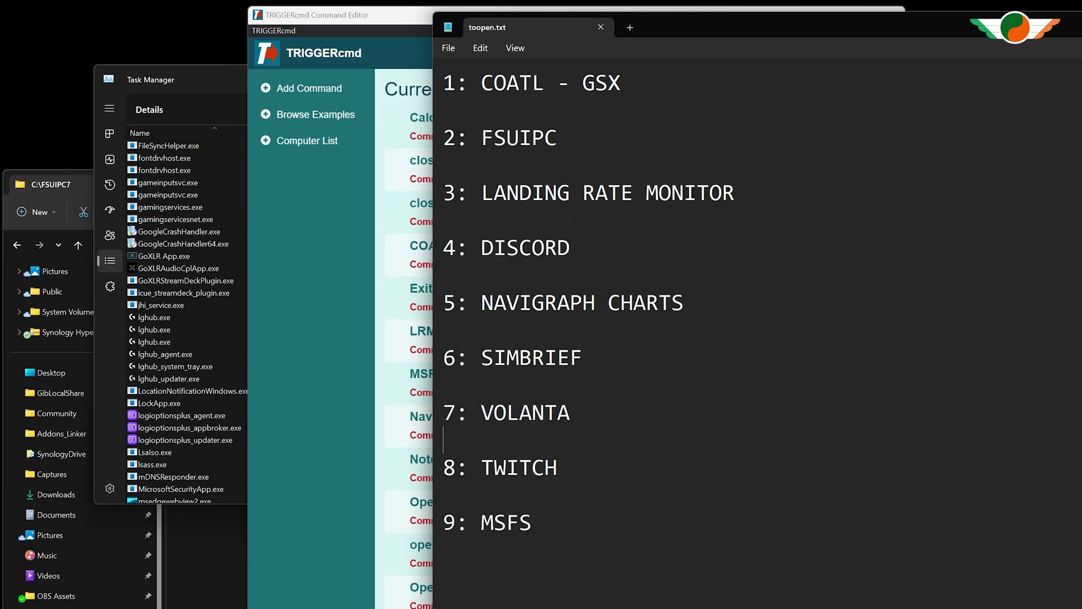
left_click_drag(736, 19, 175, 50)
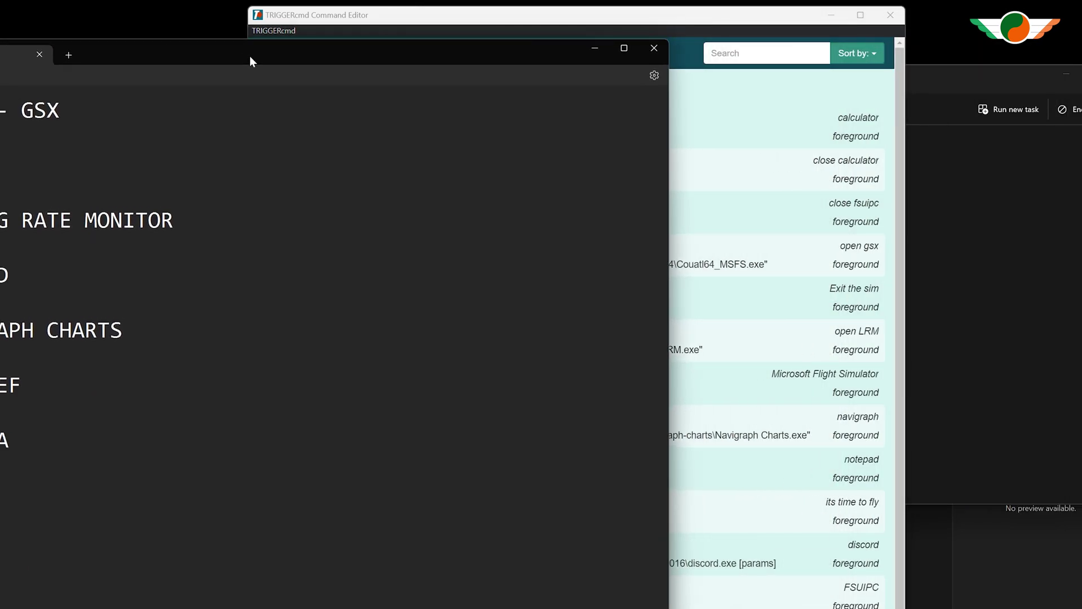
left_click(436, 20)
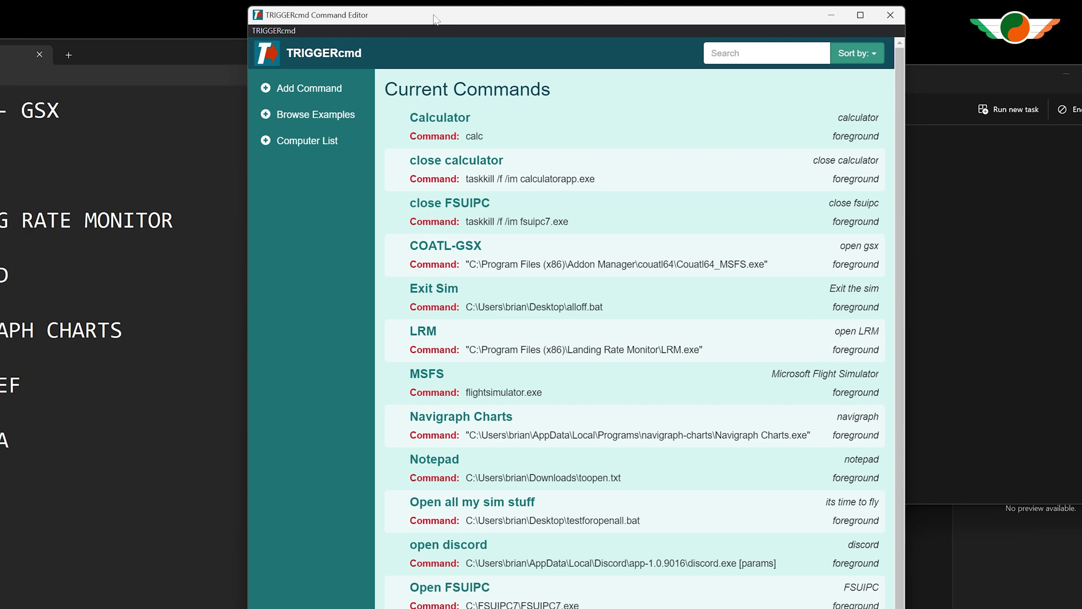
left_click(418, 502)
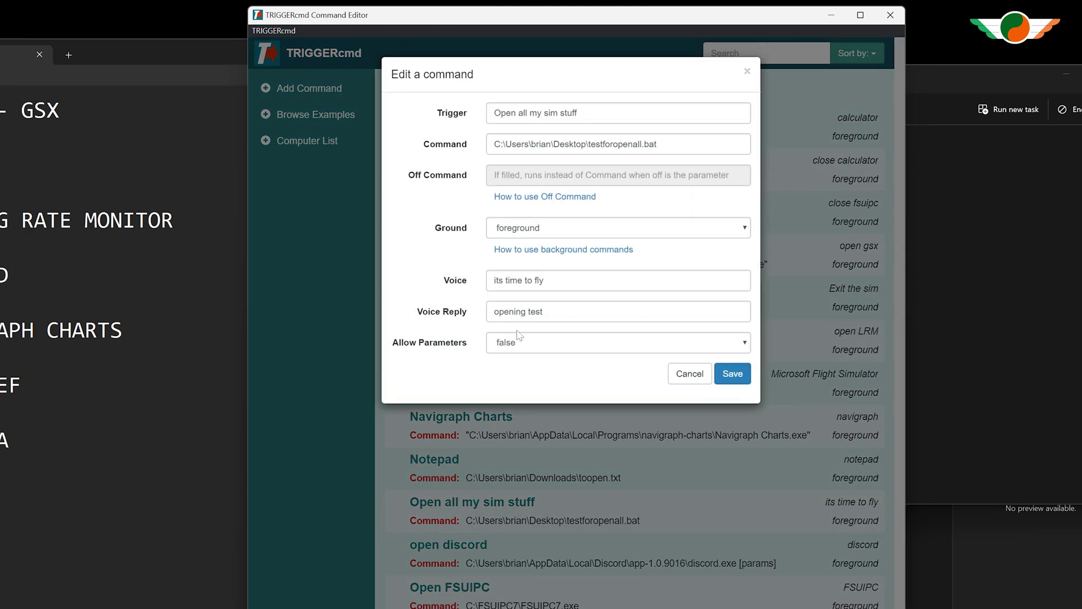
key("Tab")
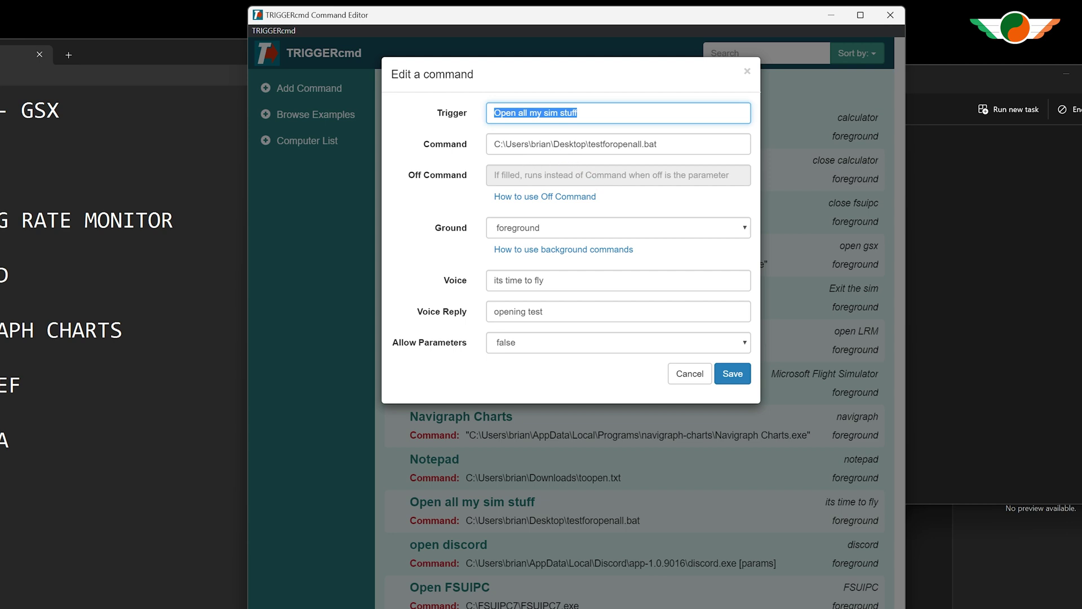
left_click_drag(589, 144, 657, 144)
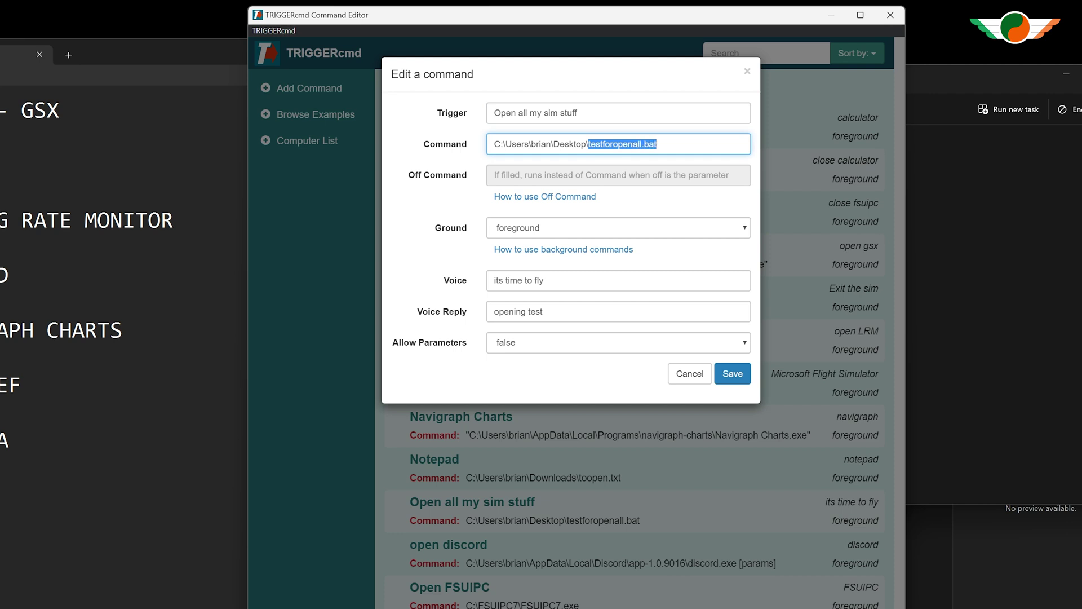
left_click_drag(495, 280, 544, 280)
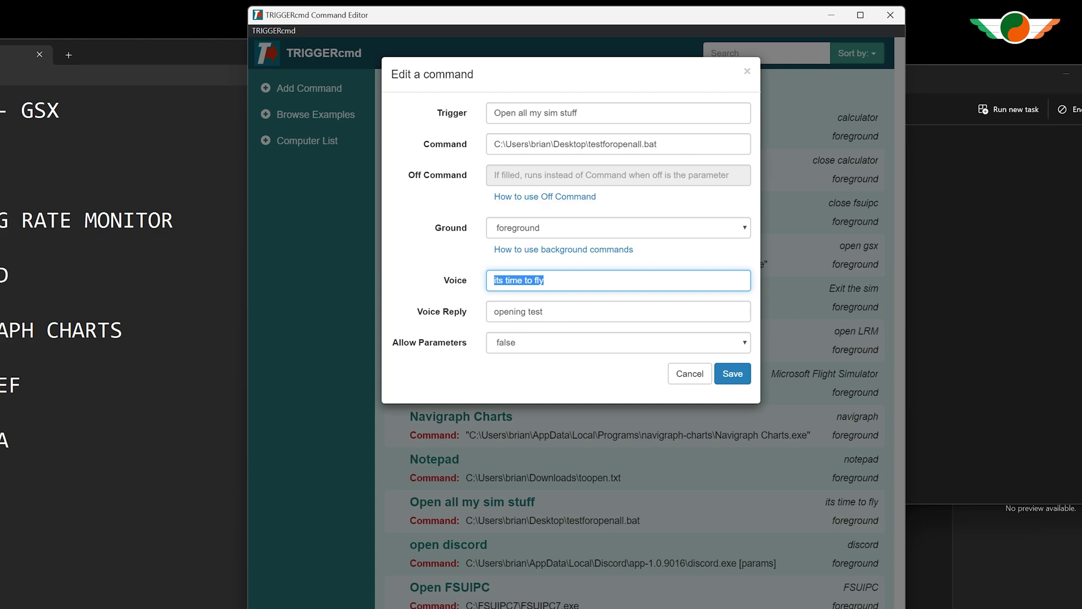
left_click(682, 374)
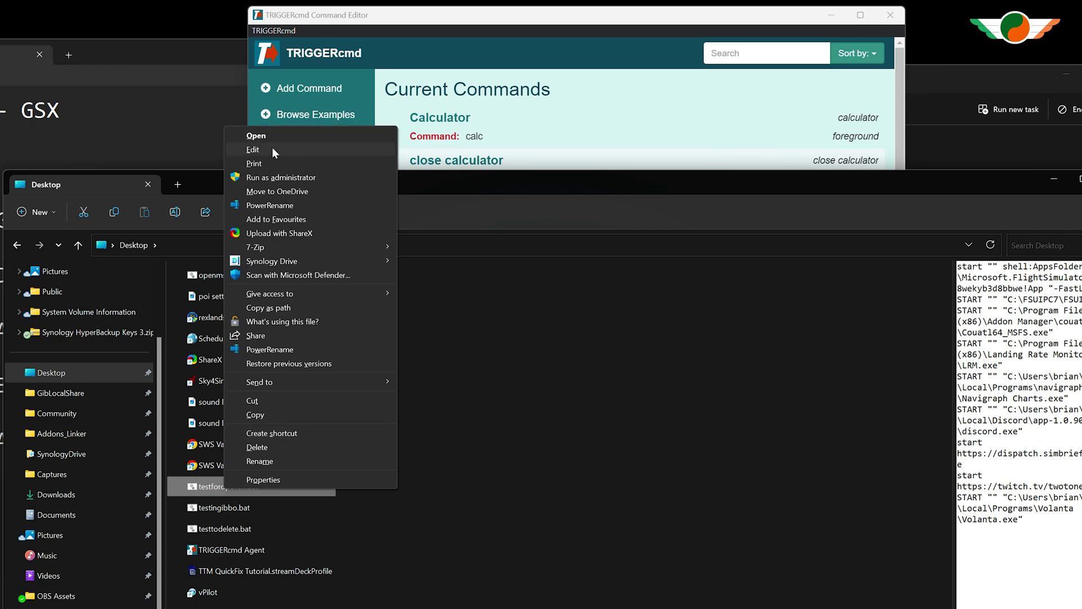
Edit testforopenall.bat in a widened Notepad window and highlight its simulator launch line
left_click(272, 149)
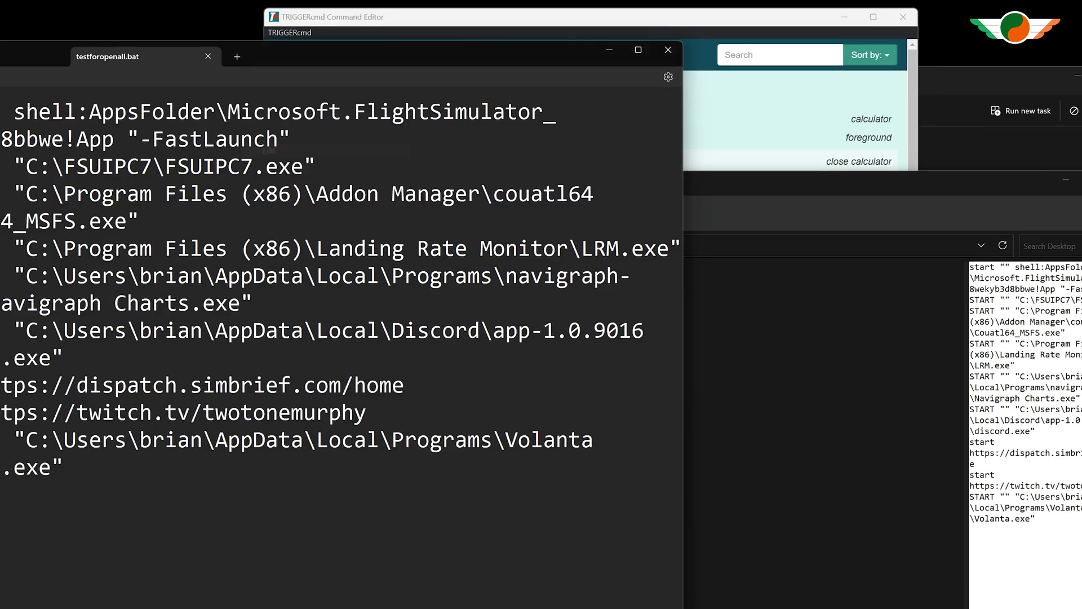
left_click_drag(739, 347, 1071, 346)
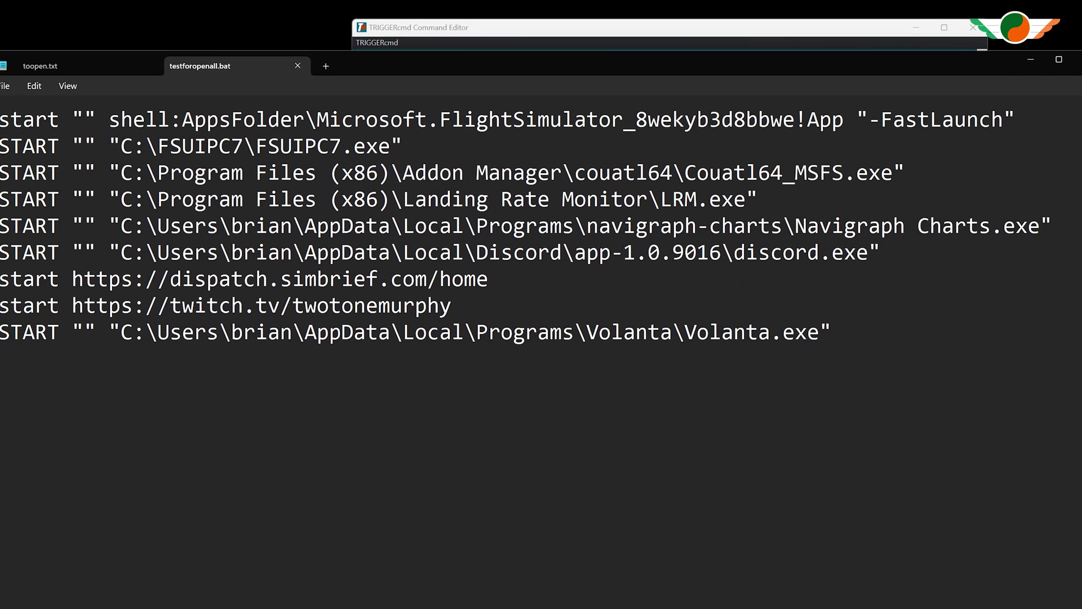
left_click_drag(381, 59, 396, 122)
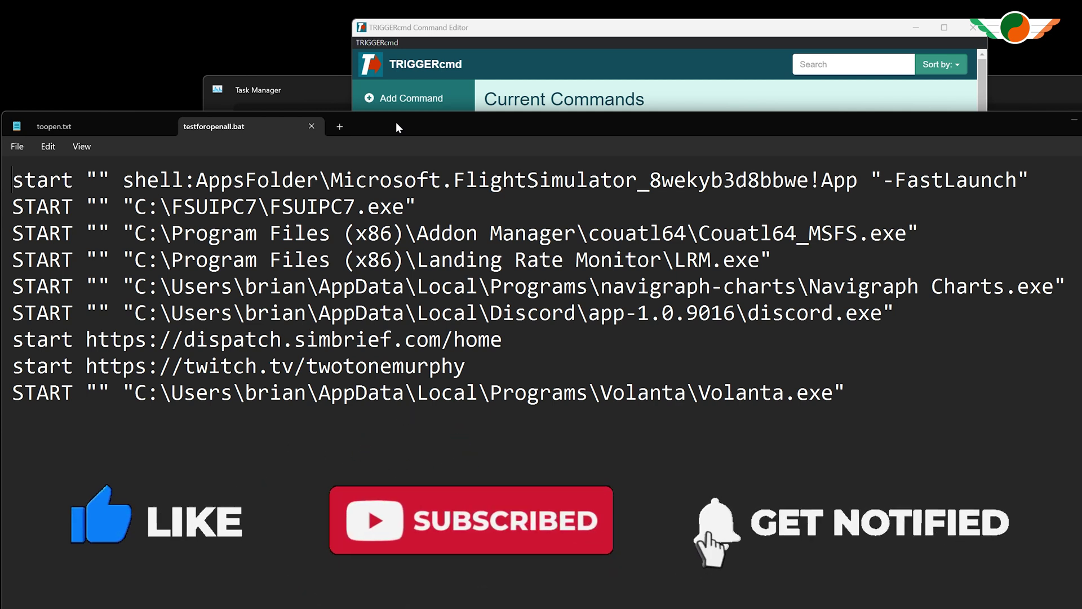
triple_click(7, 184)
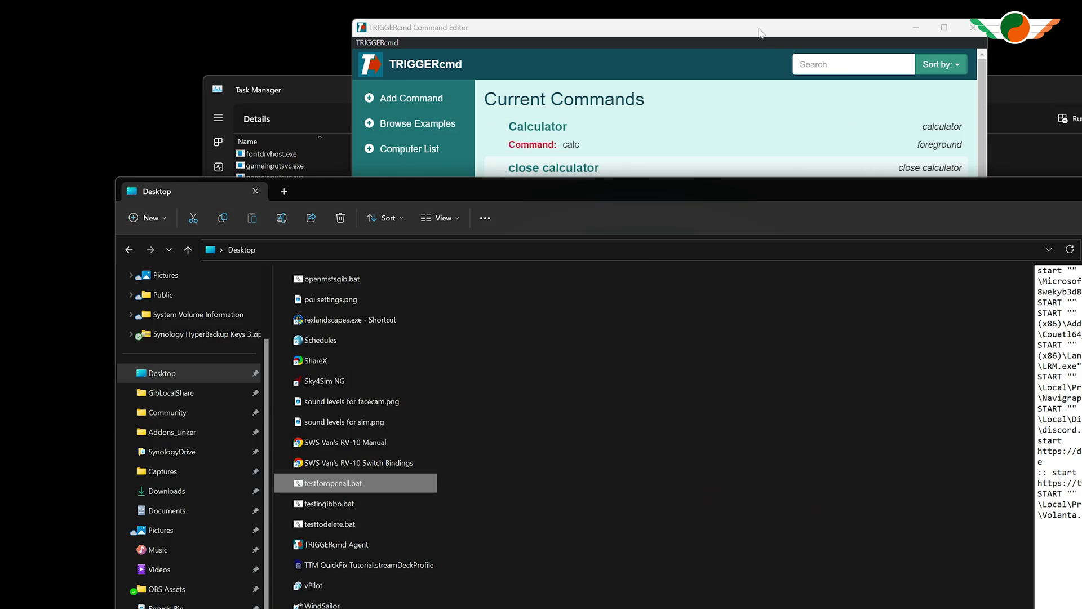
Run Open all my sim stuff, move Navigraph Charts aside, and bring up the SimBrief dashboard
left_click(864, 152)
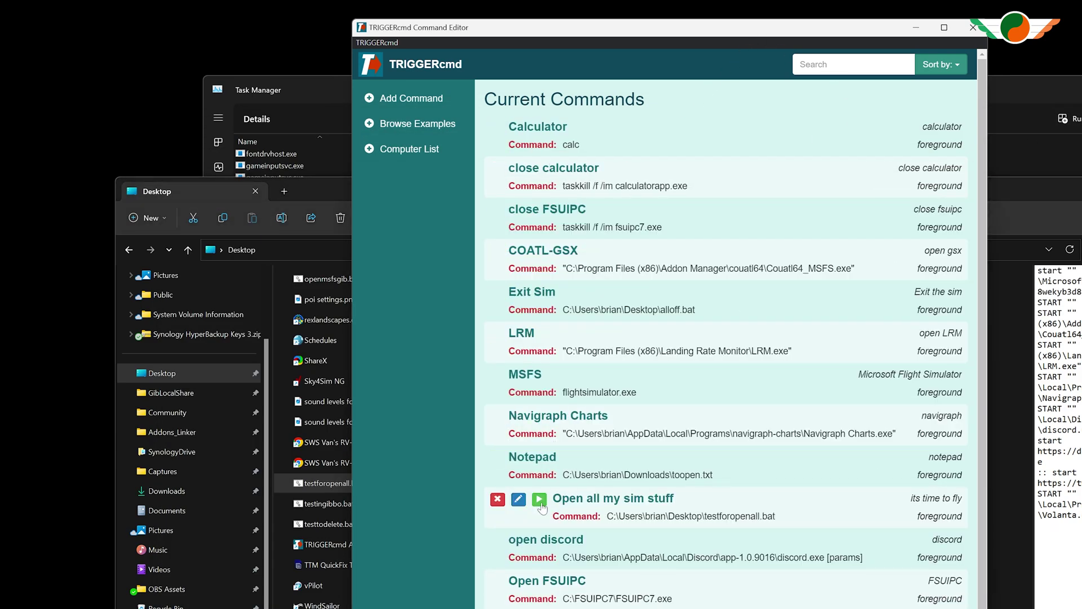
left_click(535, 493)
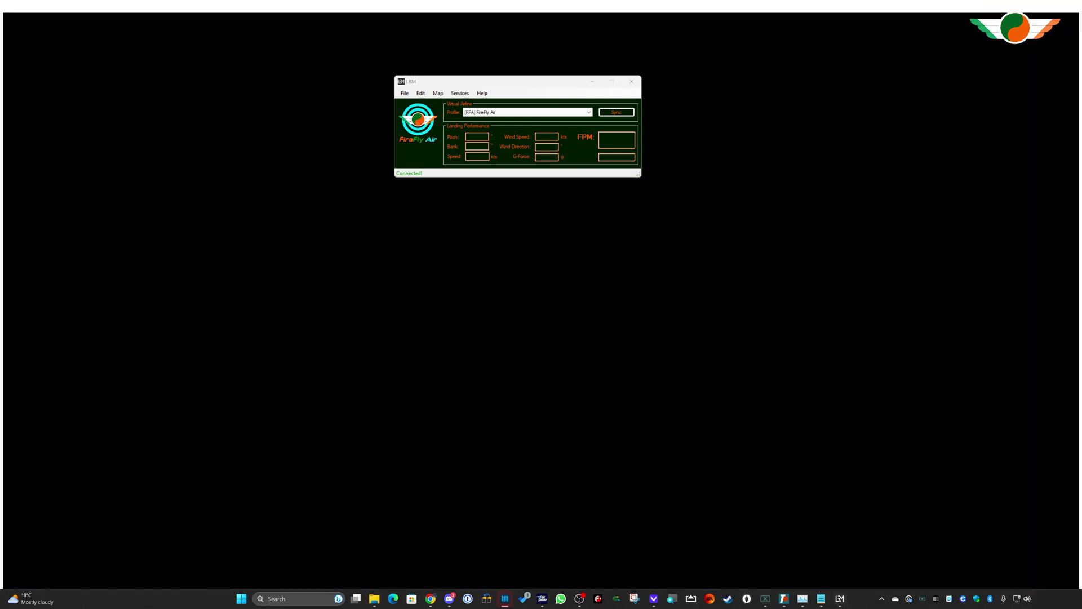
left_click_drag(746, 186, 1081, 181)
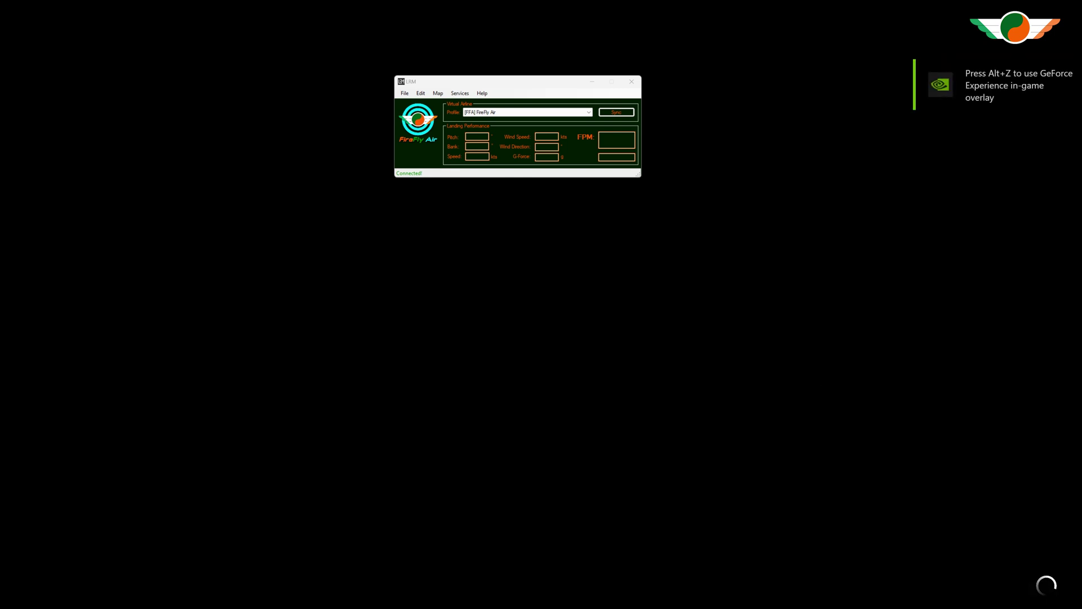
key("super")
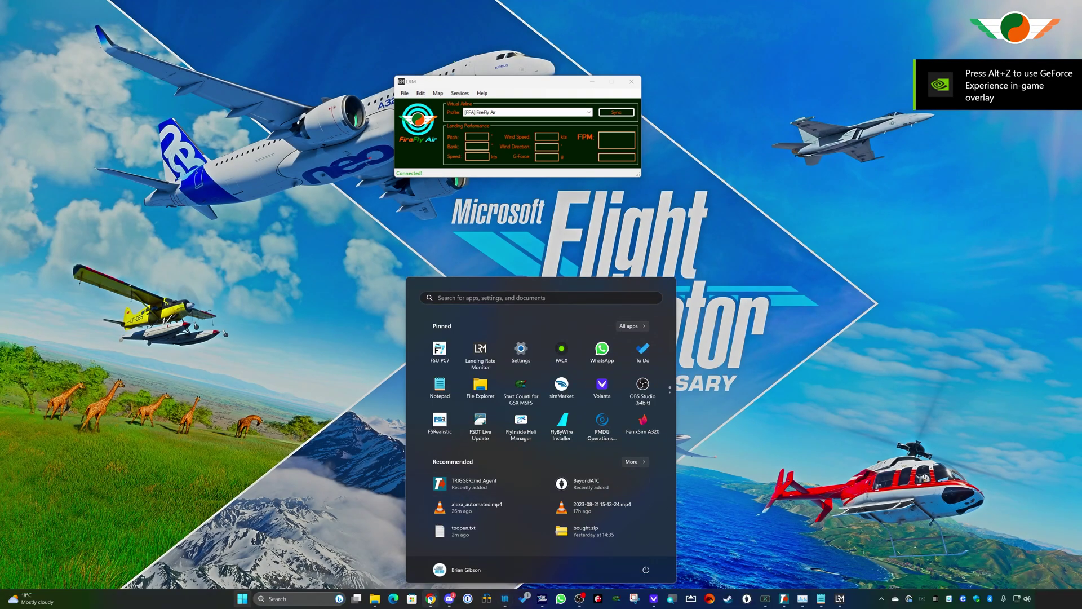
mouse_move(430, 597)
left_click(430, 572)
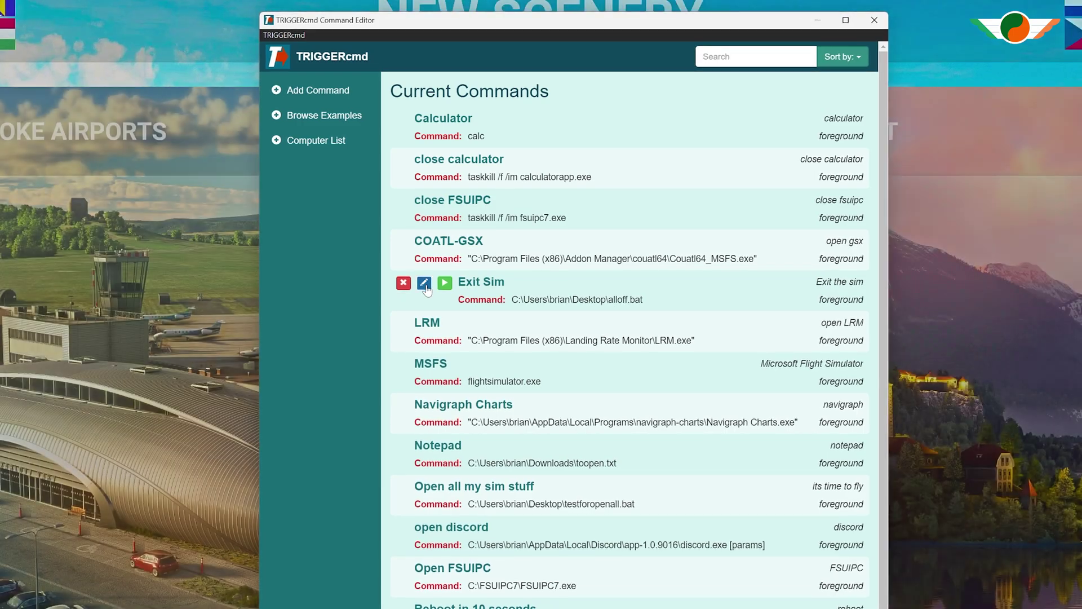
left_click(424, 282)
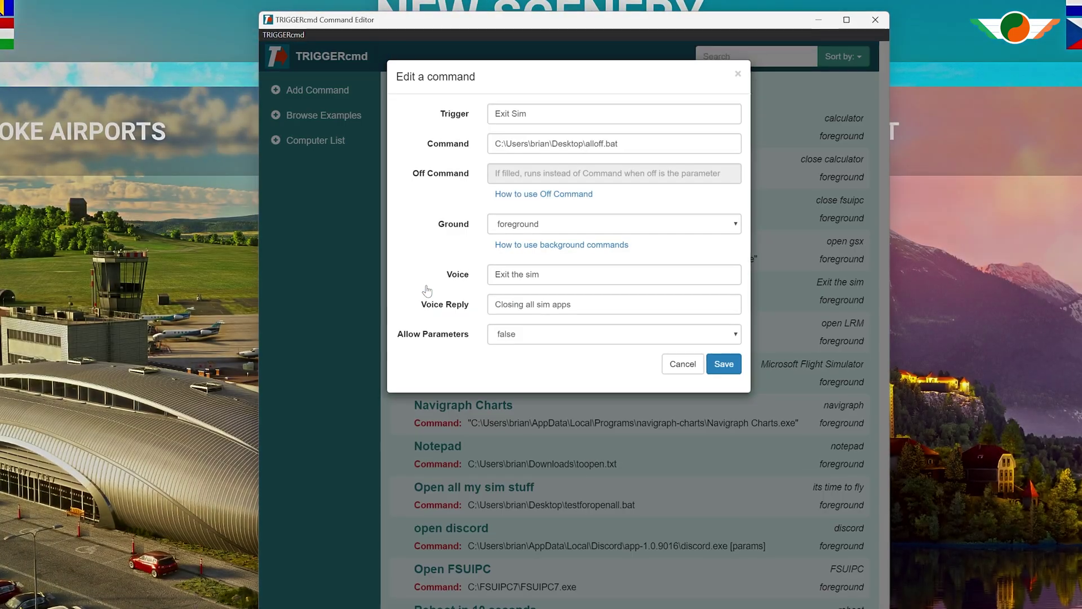
triple_click(510, 113)
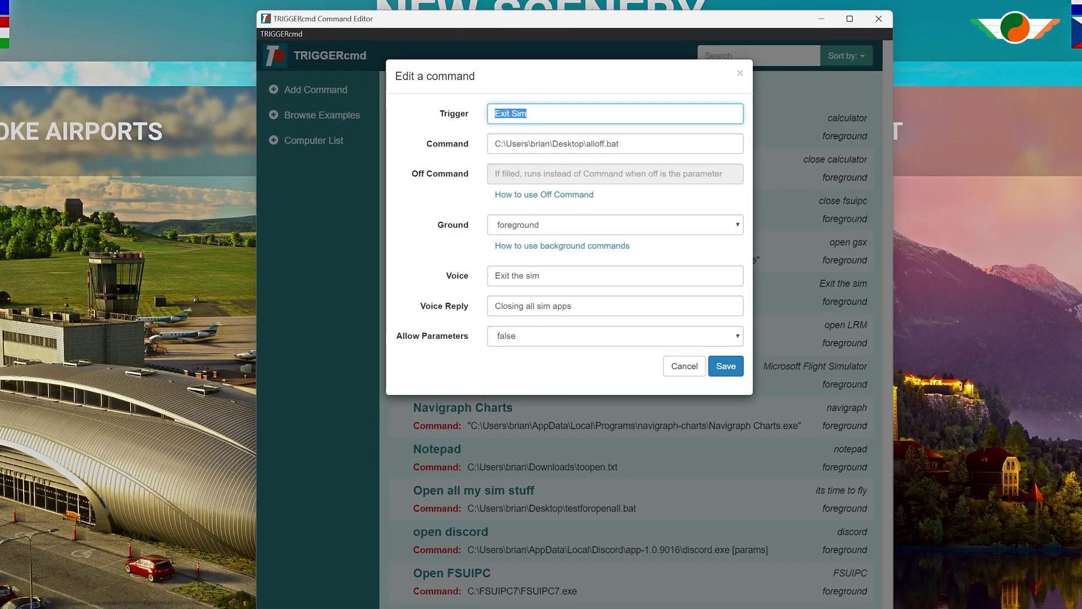
double_click(603, 143)
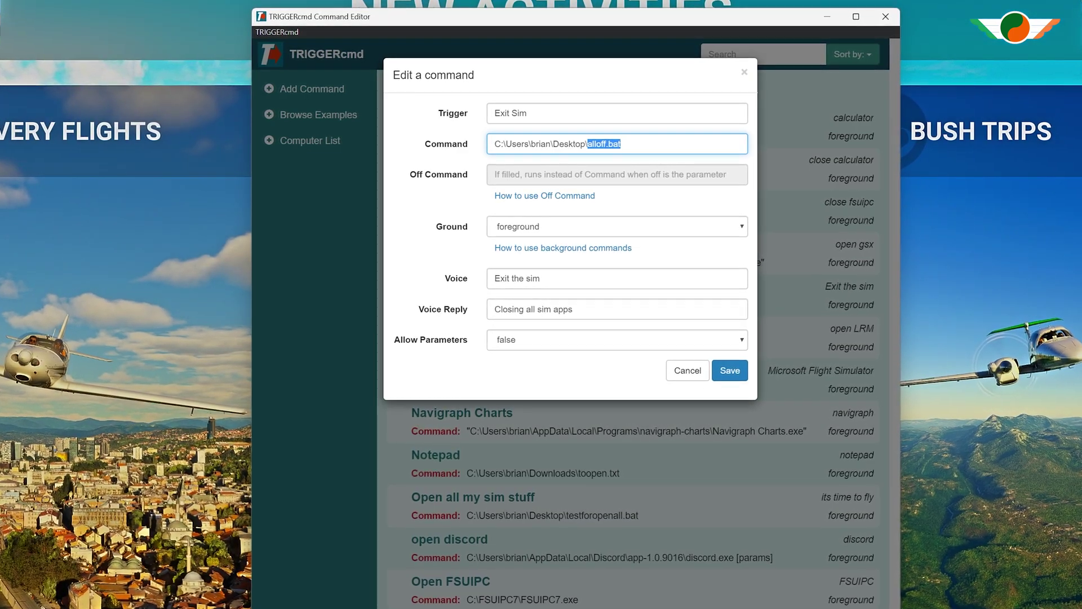
triple_click(517, 277)
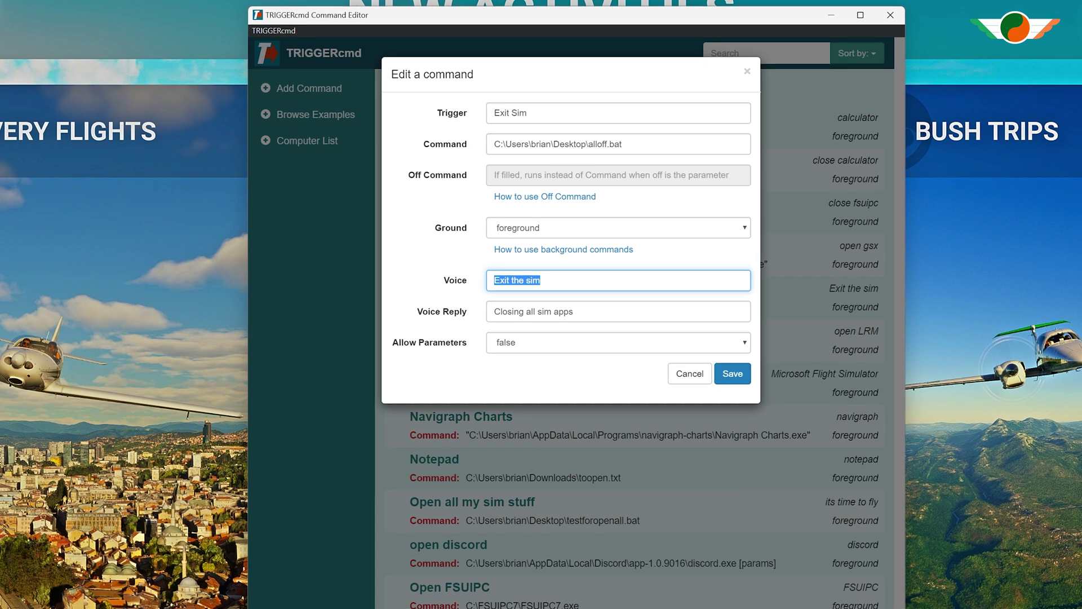
left_click(683, 378)
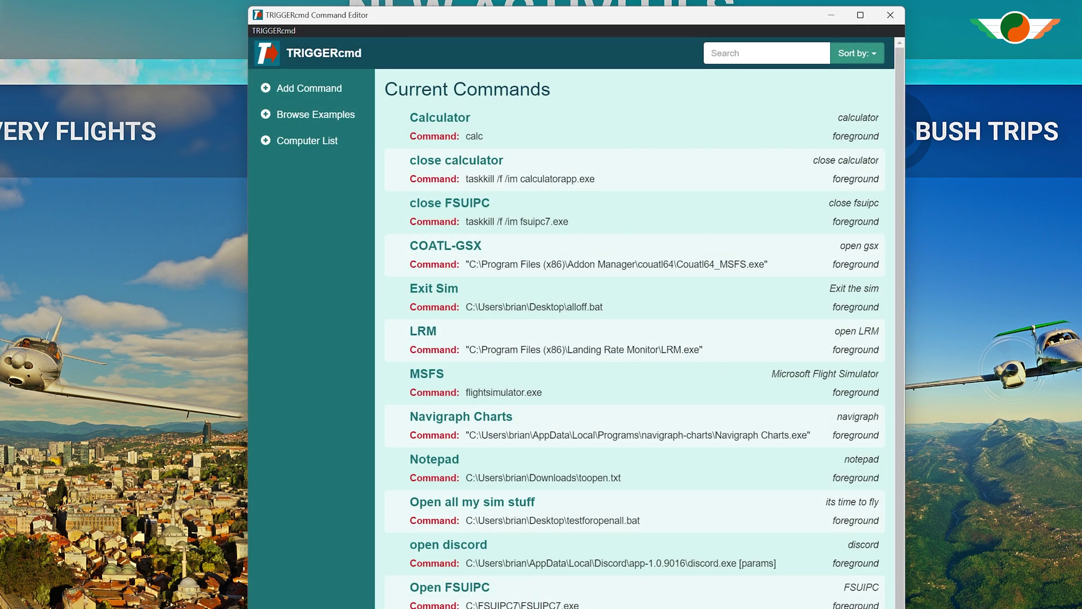
key("alt+Tab")
left_click_drag(415, 114, 584, 131)
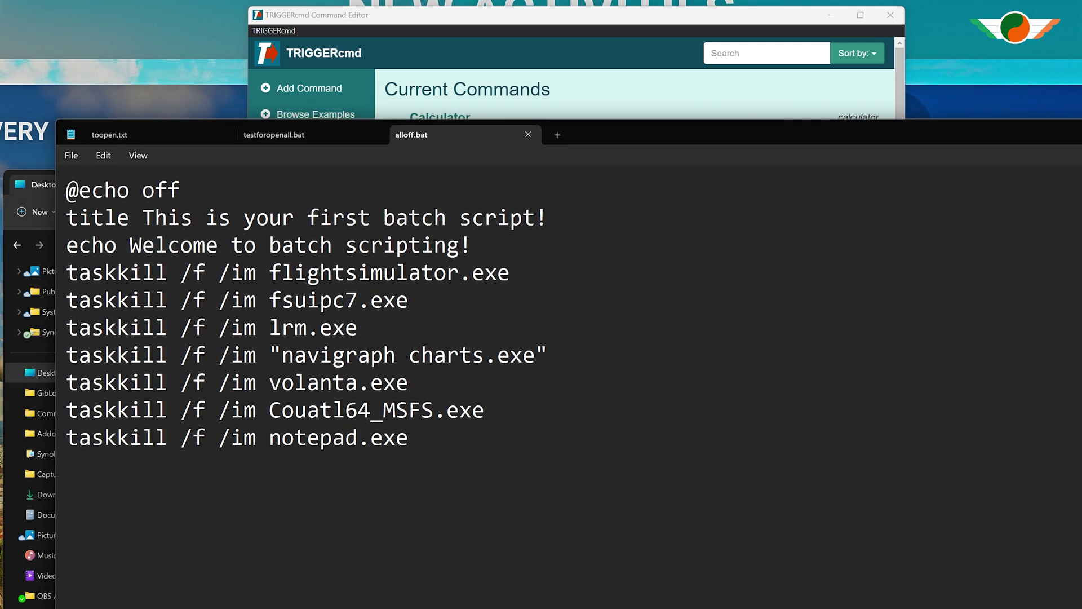
left_click_drag(66, 272, 510, 272)
left_click_drag(243, 299, 410, 300)
left_click_drag(269, 382, 408, 382)
left_click(408, 437)
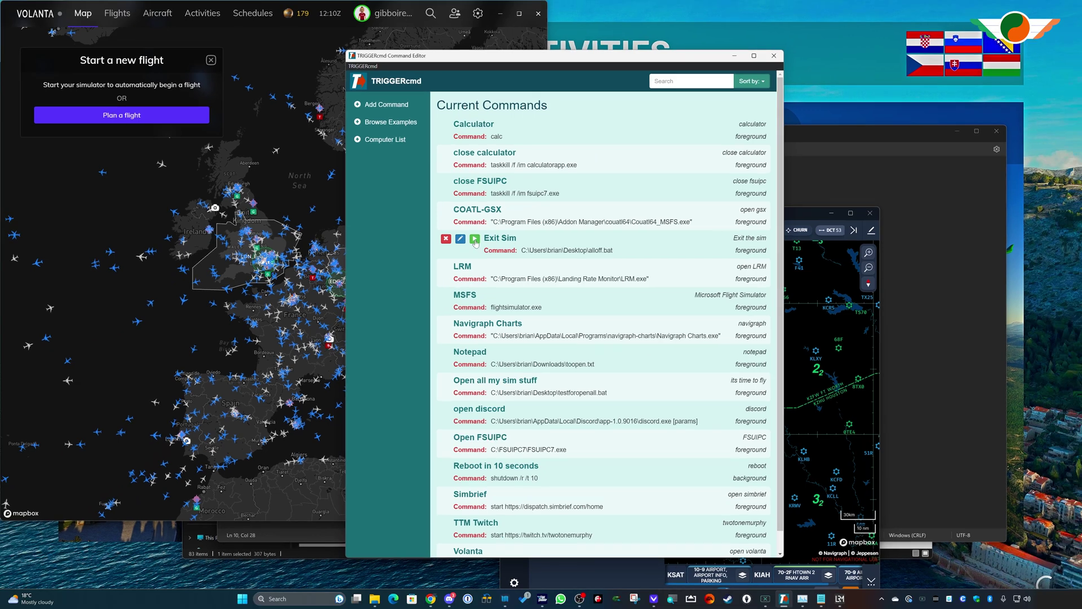
Run Exit Sim, clear the editor and Explorer away, then select the 'Reboot in 10 seconds' title
left_click(475, 240)
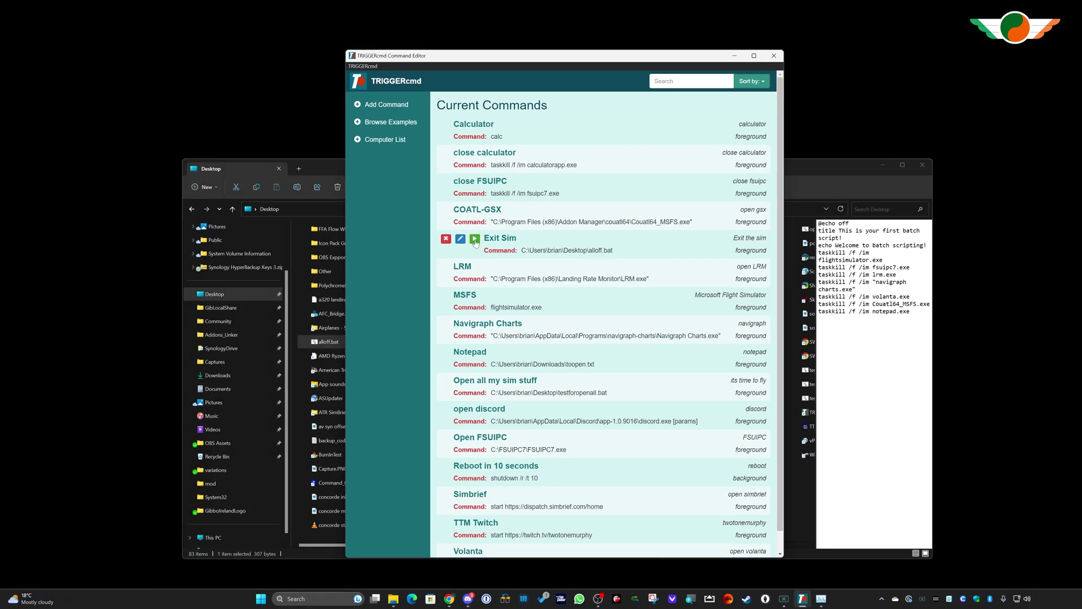
left_click(734, 56)
left_click(882, 166)
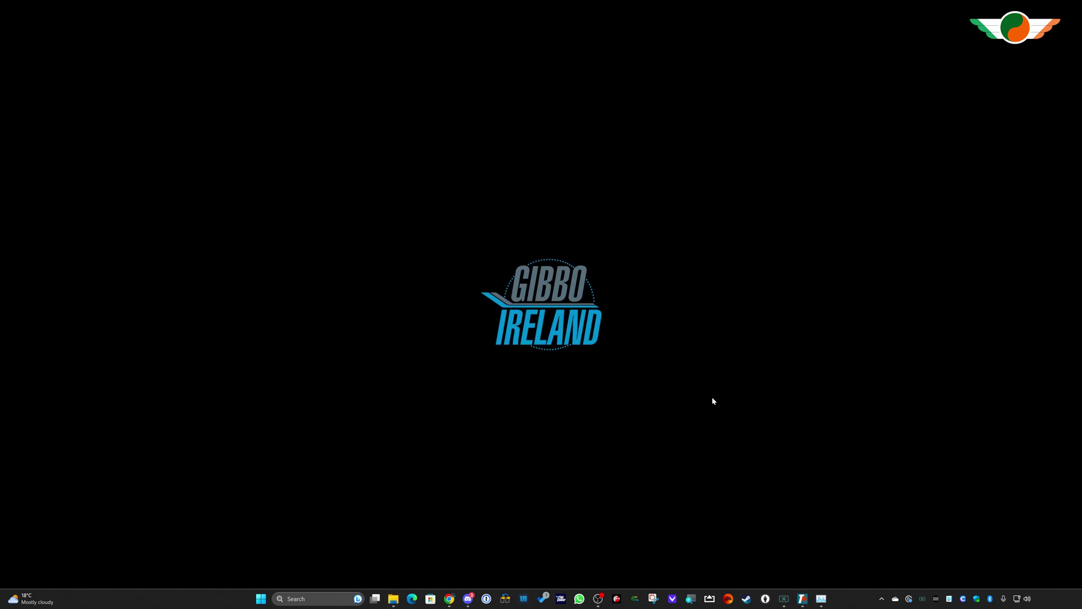
left_click(802, 599)
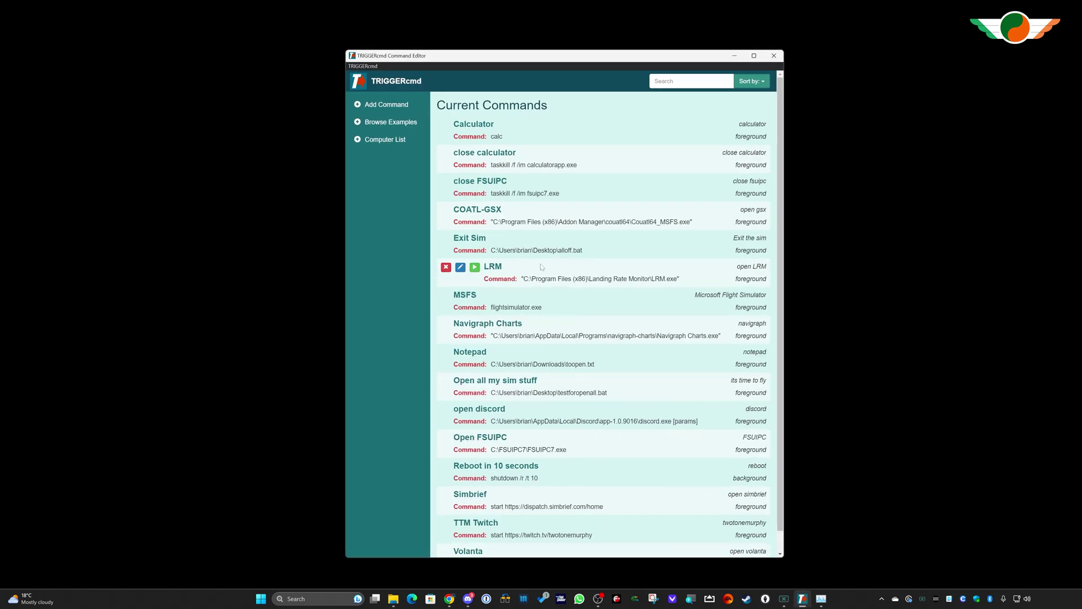
scroll(542, 271, "down", 1)
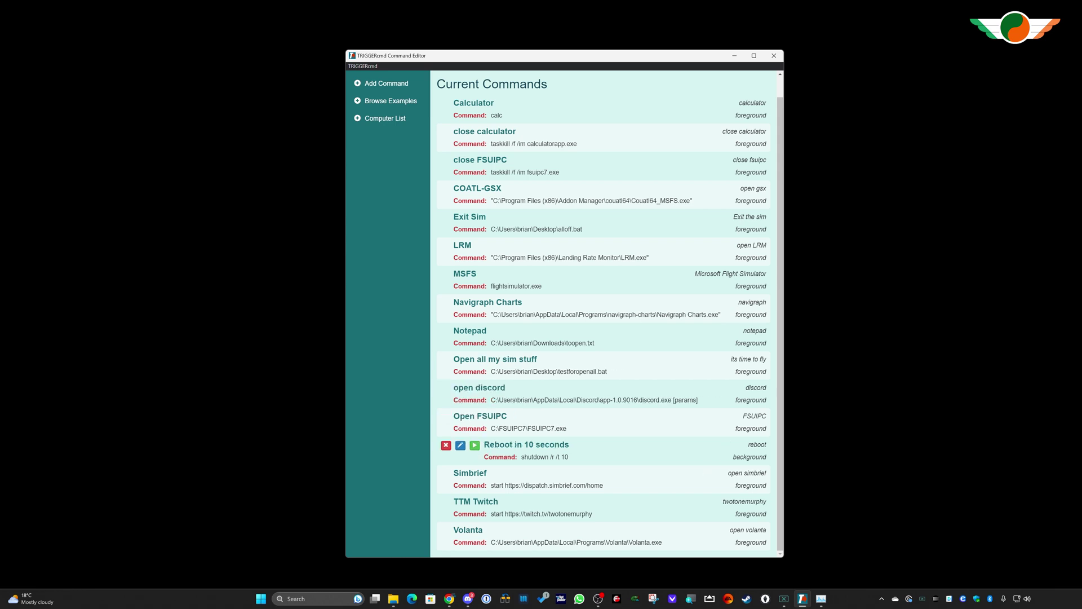
left_click_drag(484, 445, 570, 445)
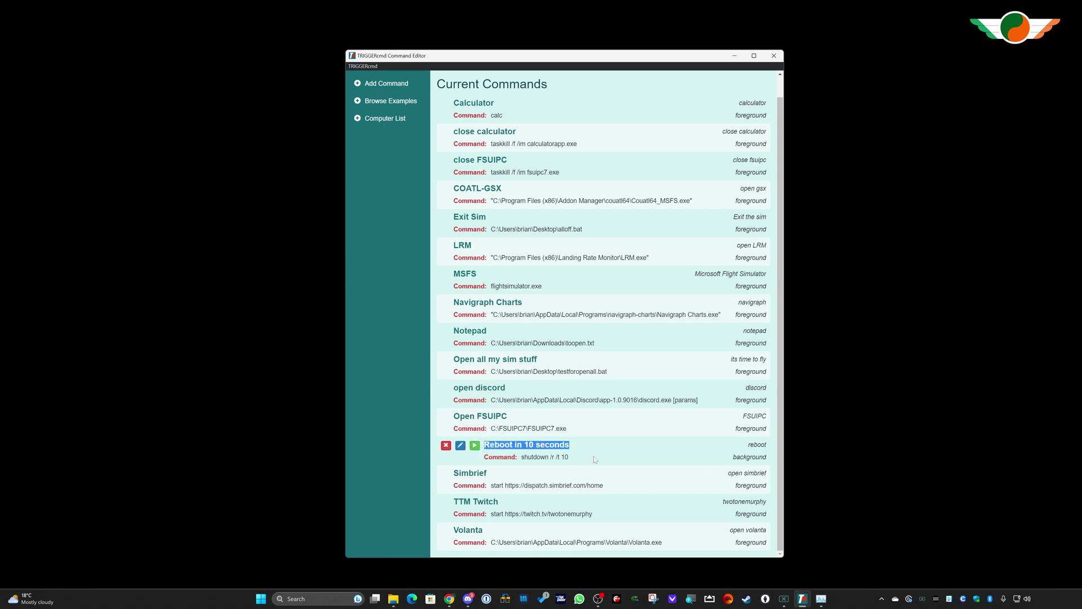